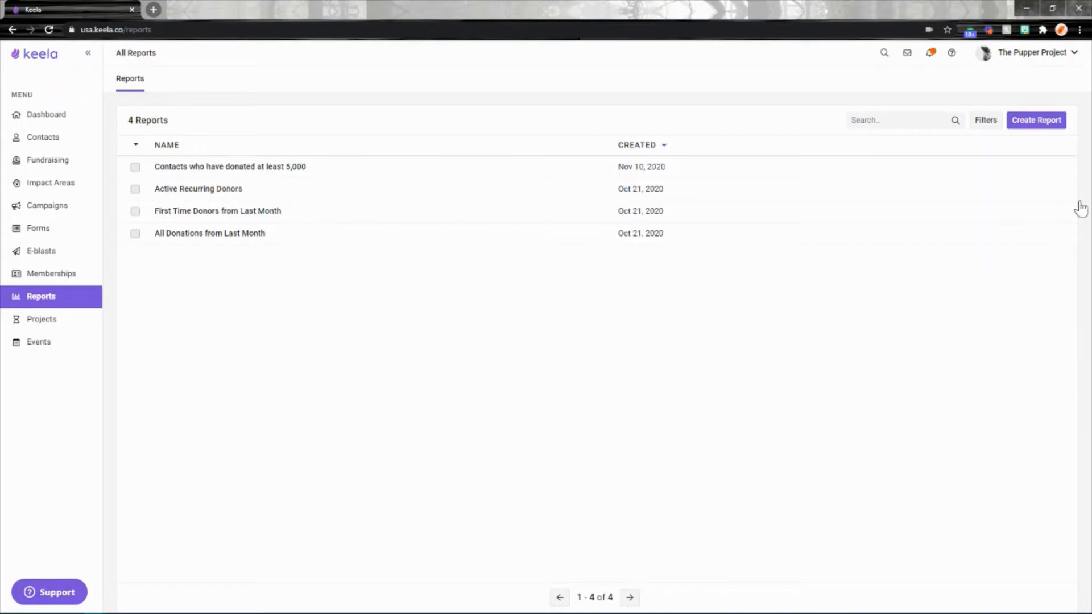
# - Create a report of the type "All transactions broken down by type" and highlight its Amount of All Transactions figure
pyautogui.click(1029, 127)
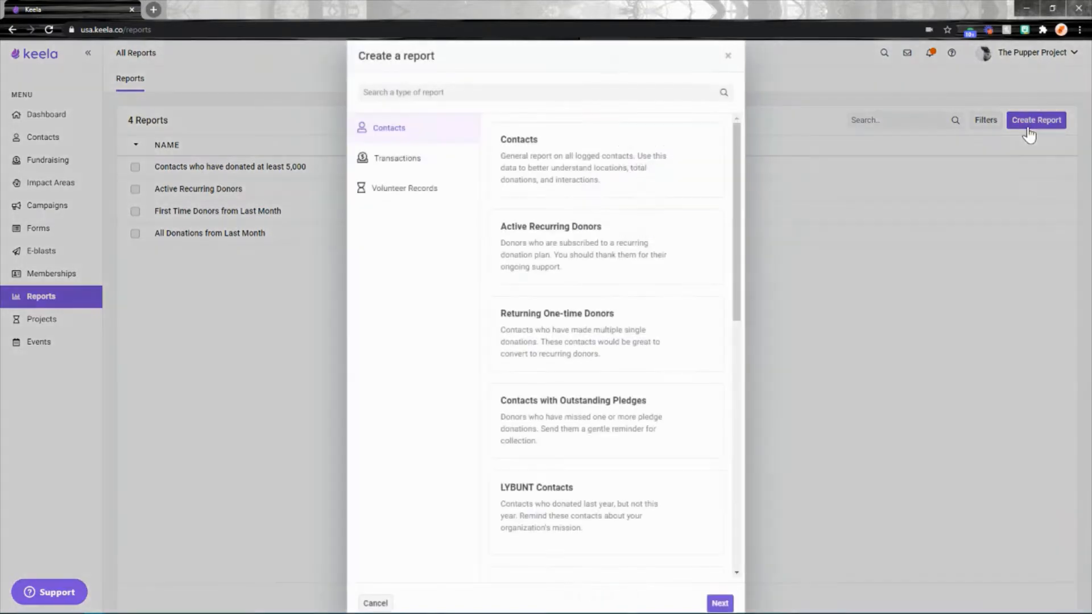
pyautogui.click(397, 160)
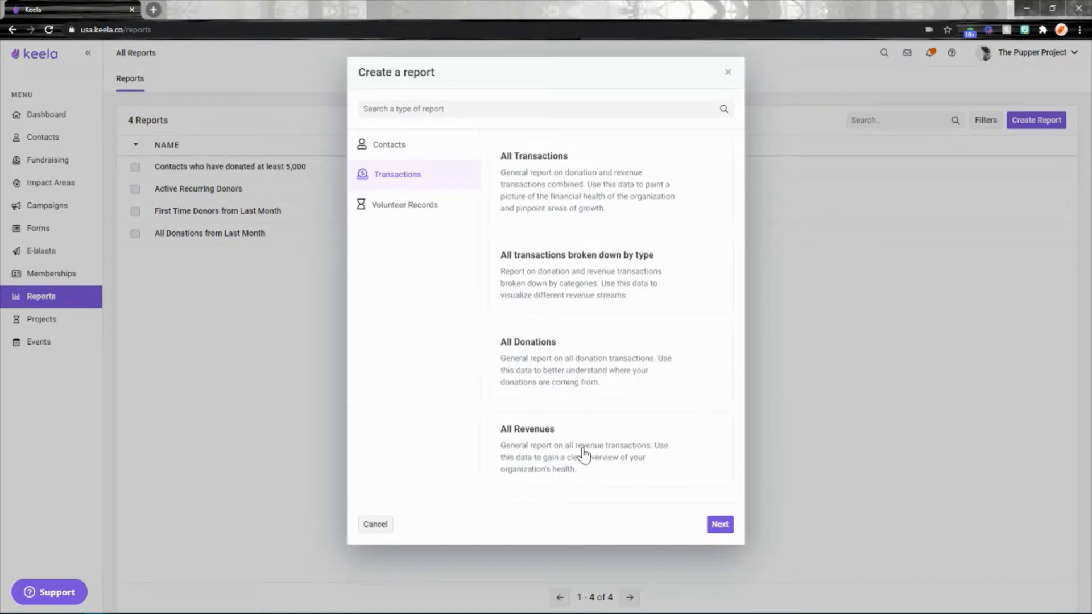
pyautogui.click(579, 276)
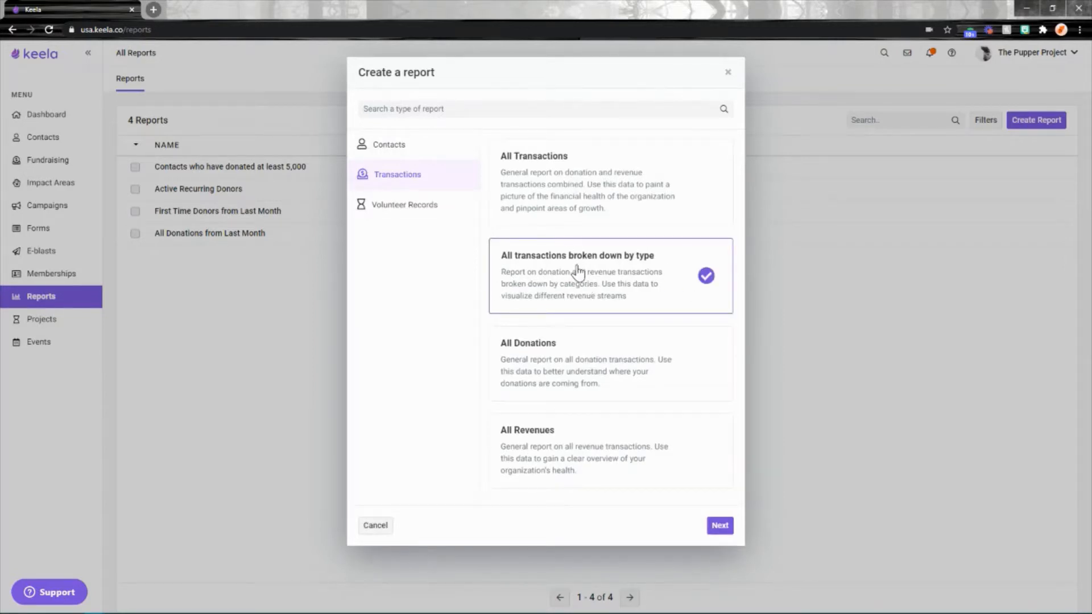
pyautogui.click(726, 527)
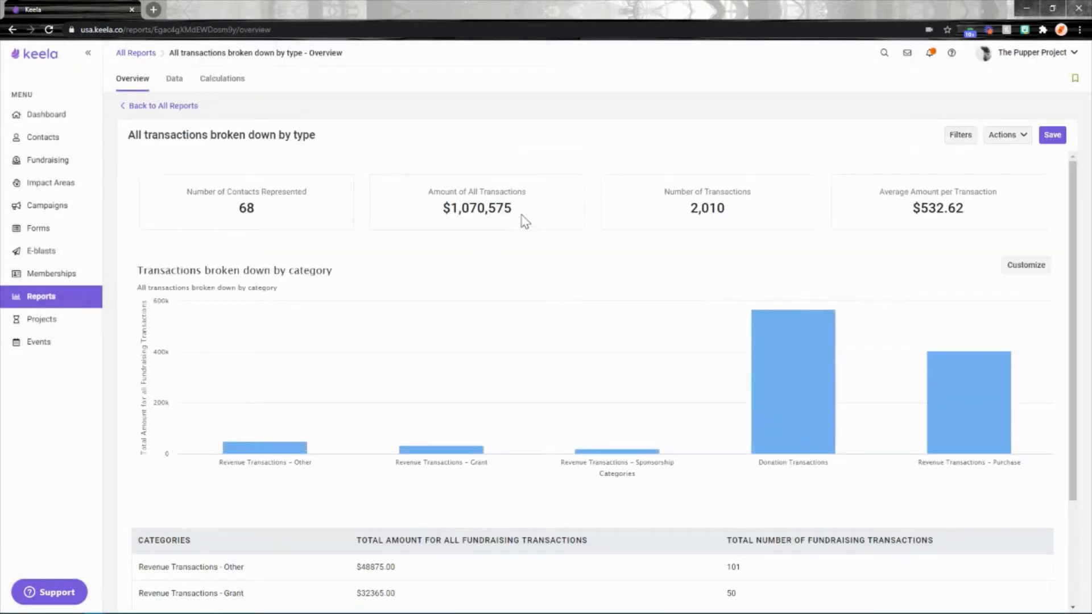
pyautogui.moveTo(525, 221); pyautogui.dragTo(426, 193)
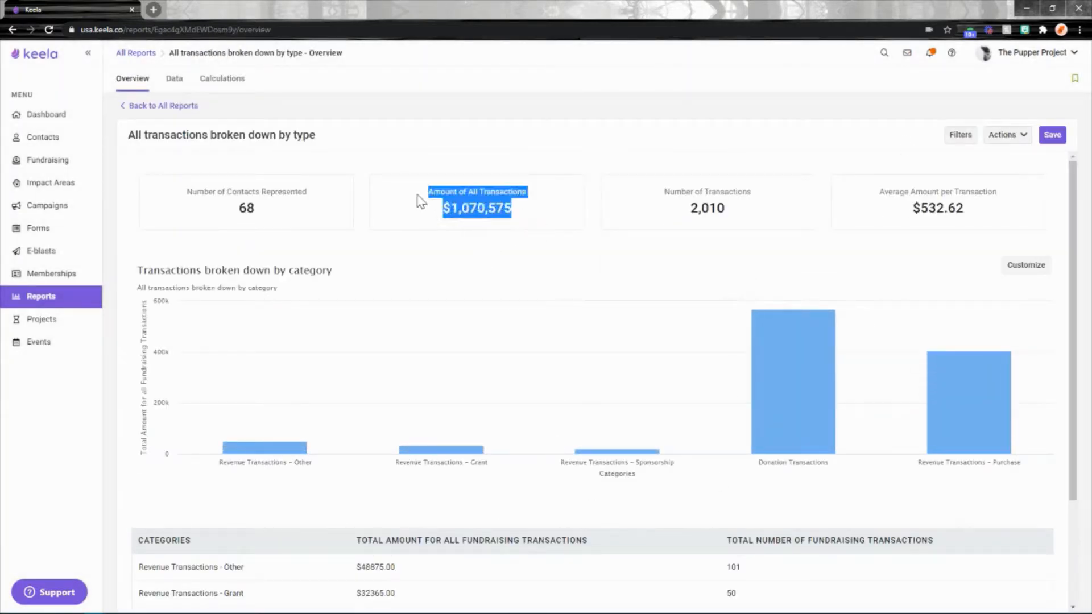
pyautogui.click(494, 200)
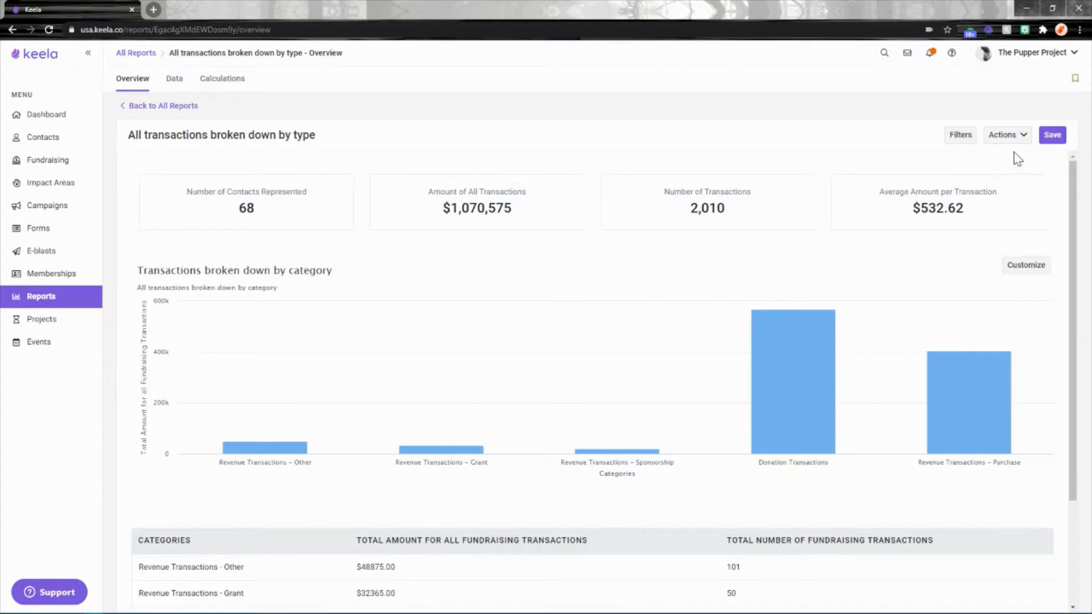
# - Add a fundraising transactions filter on Date Received, set relatively to This year
pyautogui.click(962, 143)
pyautogui.click(503, 102)
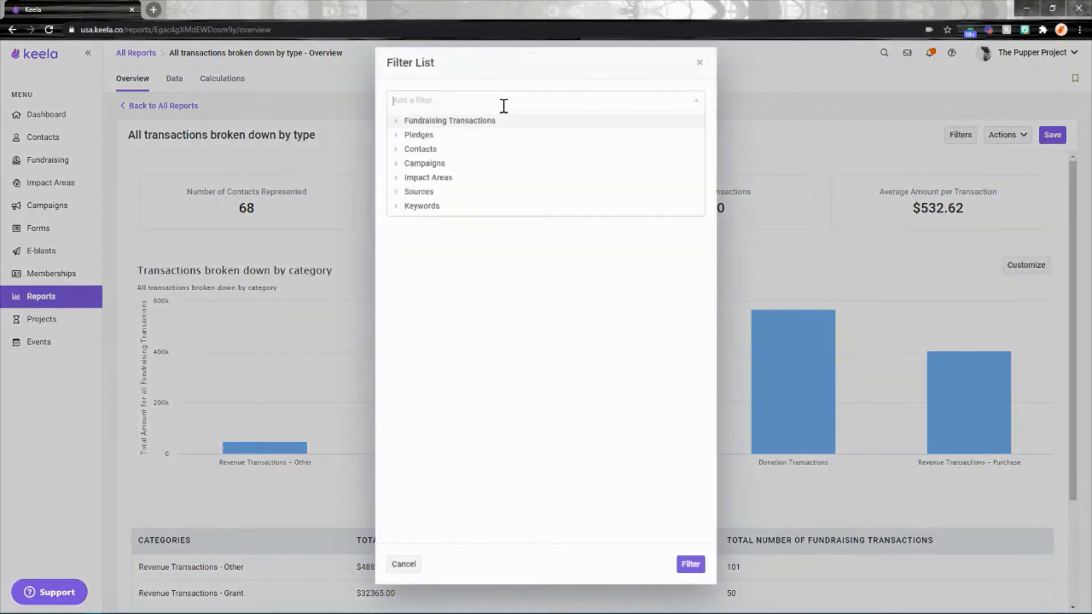
pyautogui.write('date re')
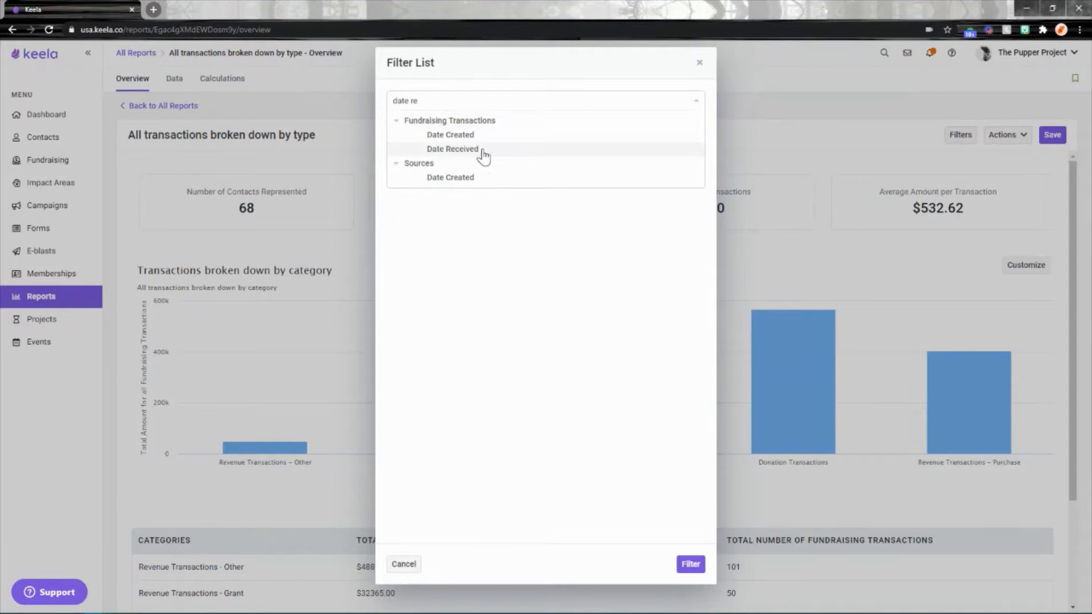
pyautogui.click(482, 151)
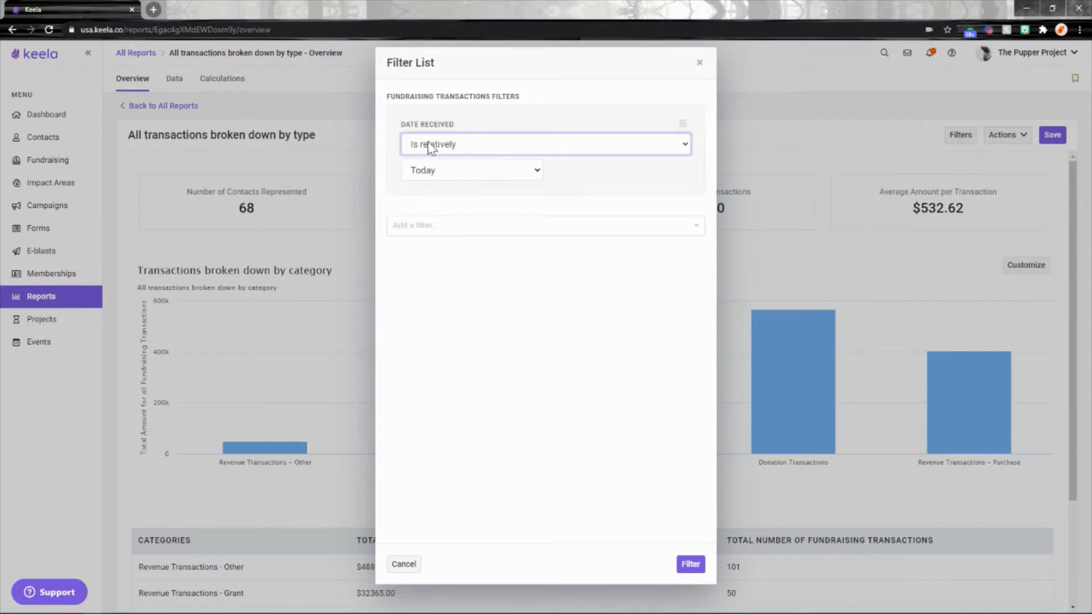
pyautogui.click(443, 176)
pyautogui.click(432, 348)
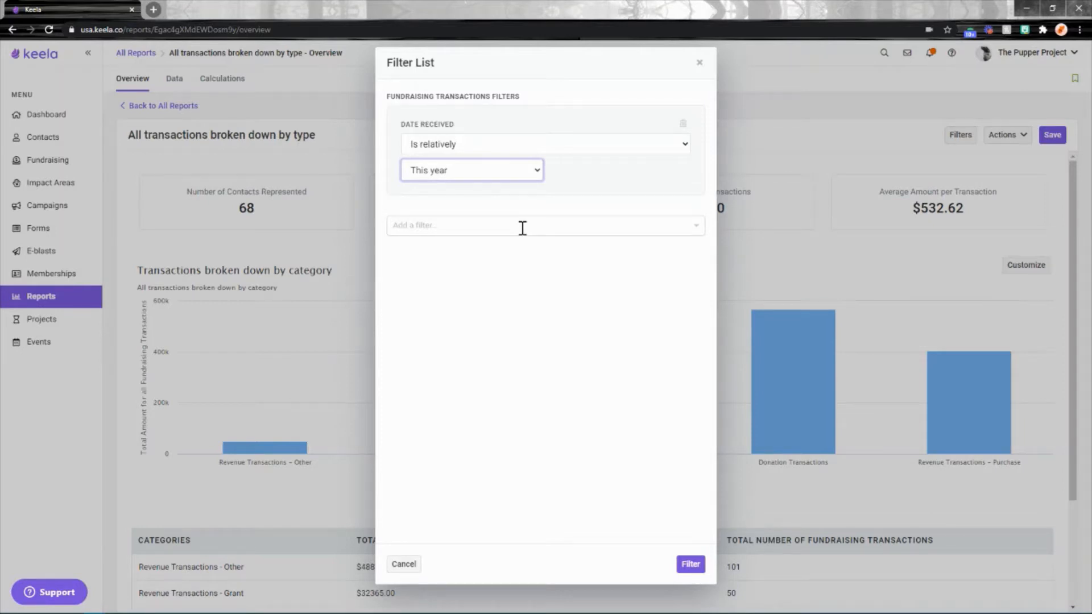
# - Change the Date Received filter condition to "Is between" with Jan 1, 2020 as the start date
pyautogui.click(497, 150)
pyautogui.click(453, 206)
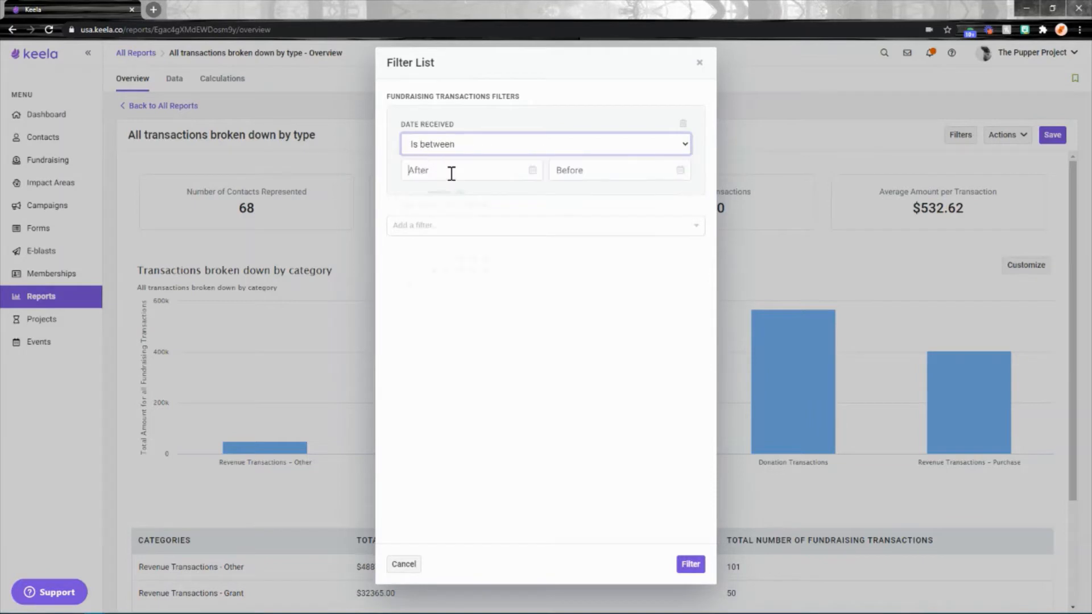
pyautogui.click(451, 170)
pyautogui.click(464, 199)
pyautogui.click(477, 221)
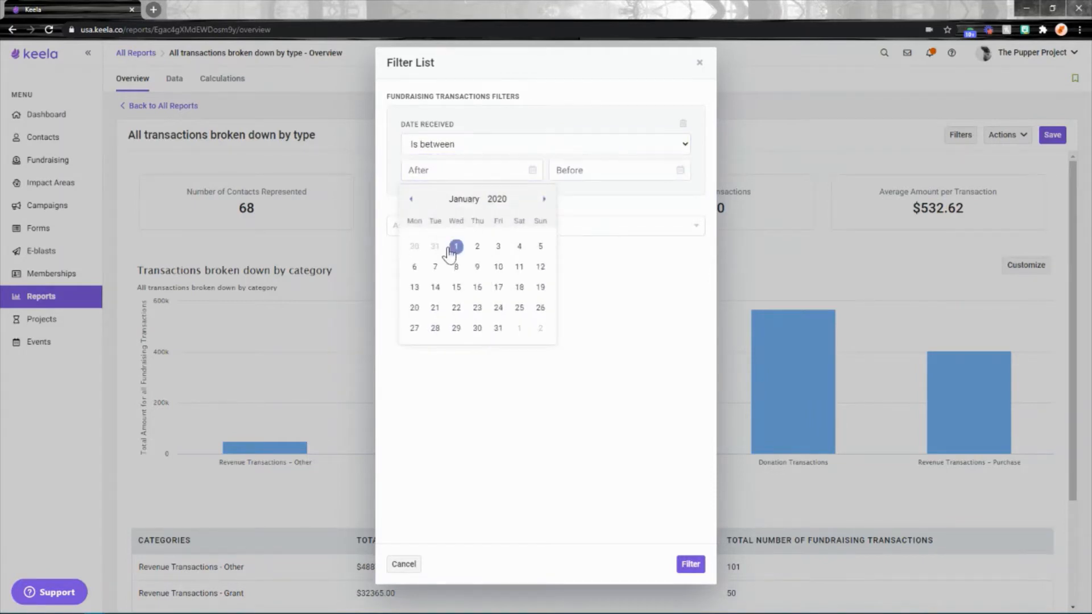
pyautogui.click(456, 246)
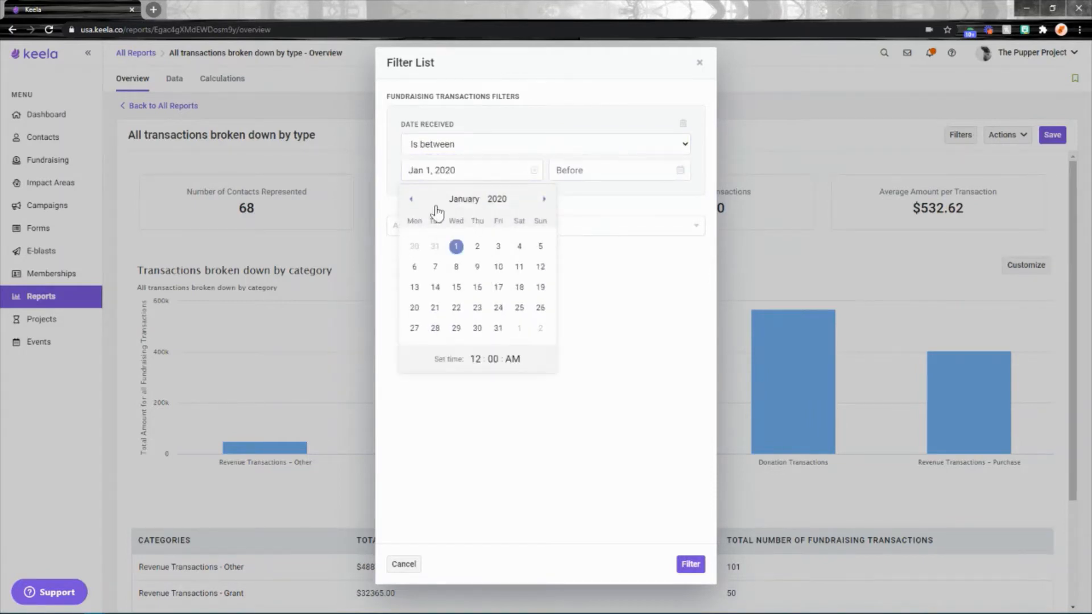
# - Set the end date of the Date Received filter to Dec 31, 2020 and apply the filter to the report
pyautogui.click(592, 177)
pyautogui.click(692, 199)
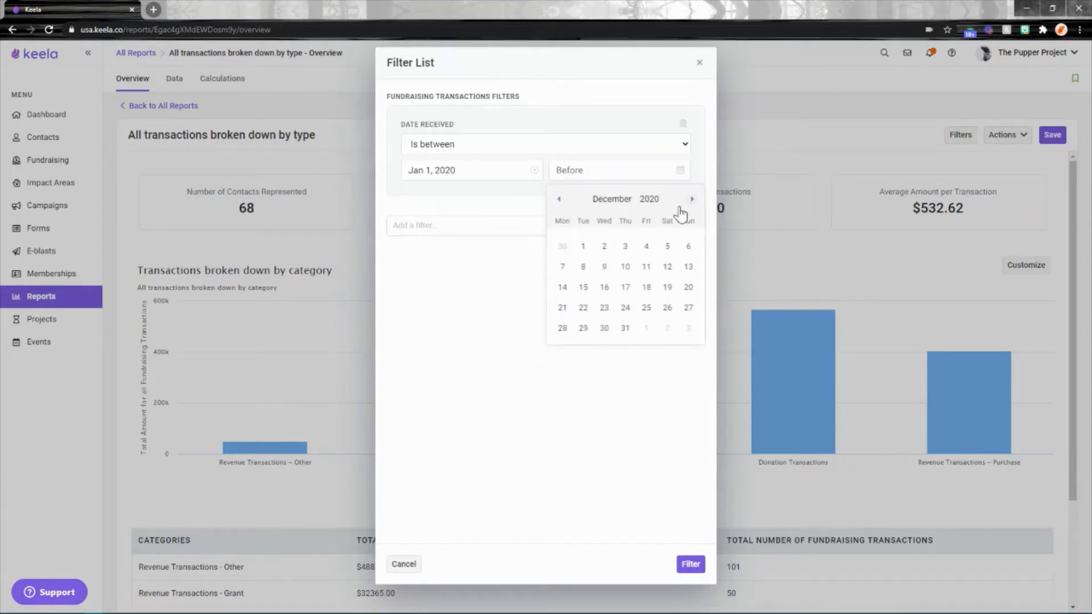
pyautogui.click(625, 328)
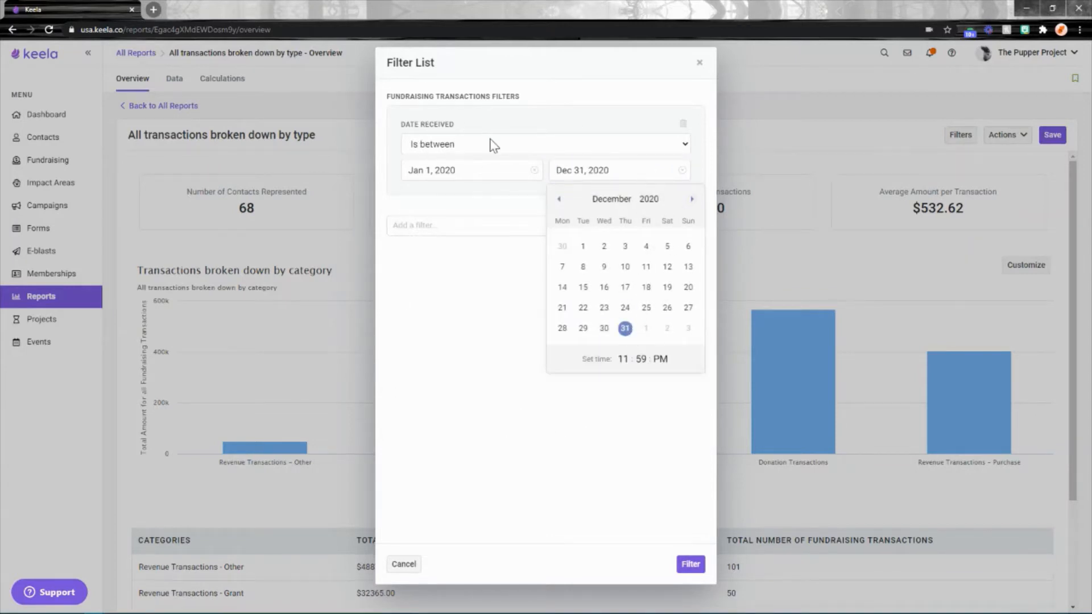
pyautogui.click(624, 466)
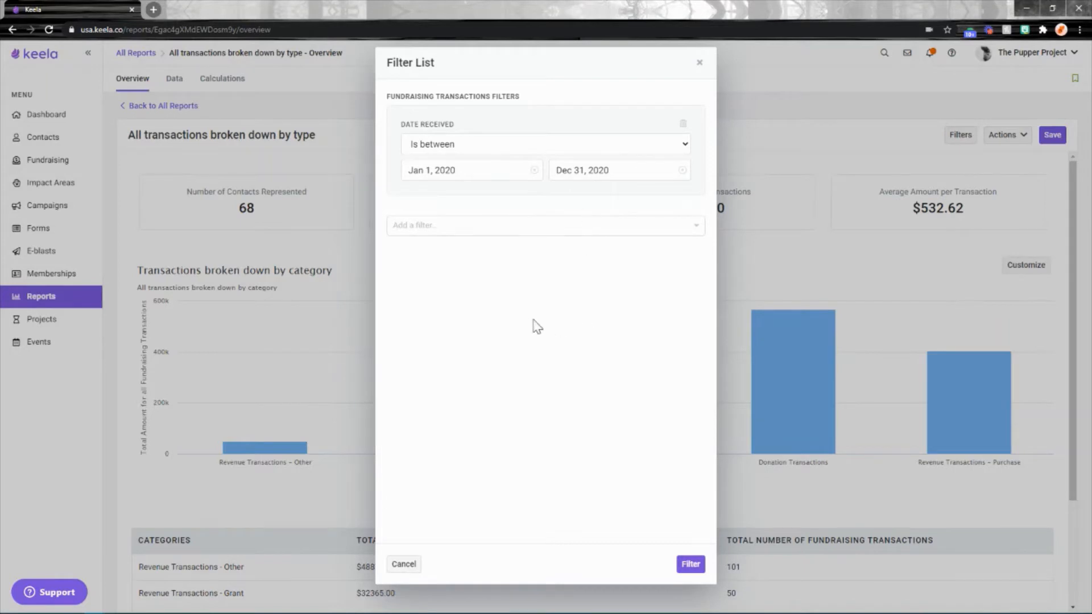
pyautogui.click(701, 571)
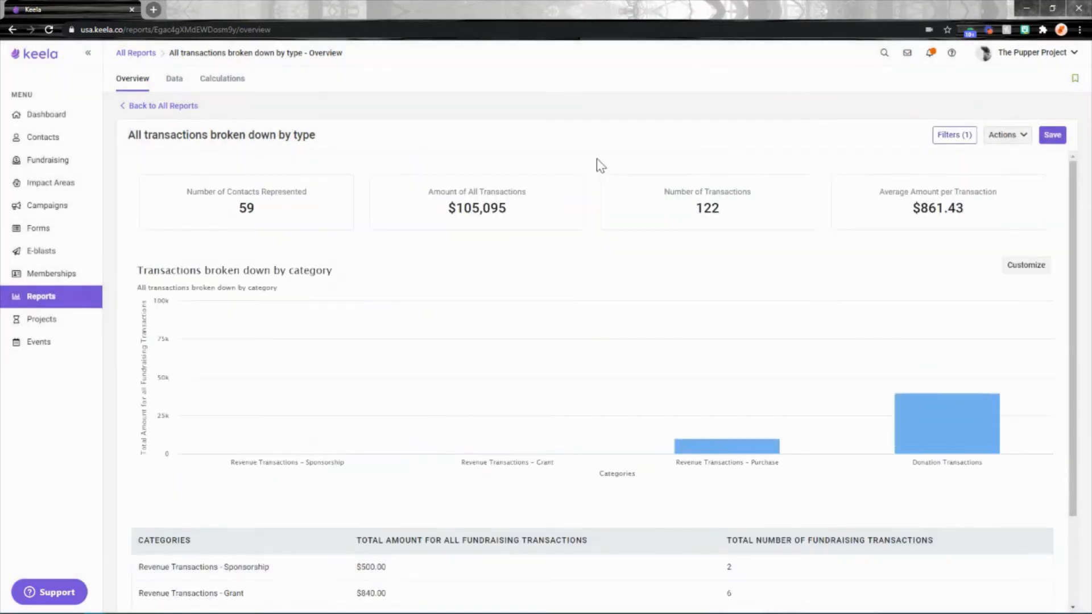
pyautogui.moveTo(531, 226); pyautogui.dragTo(419, 185)
pyautogui.click(589, 213)
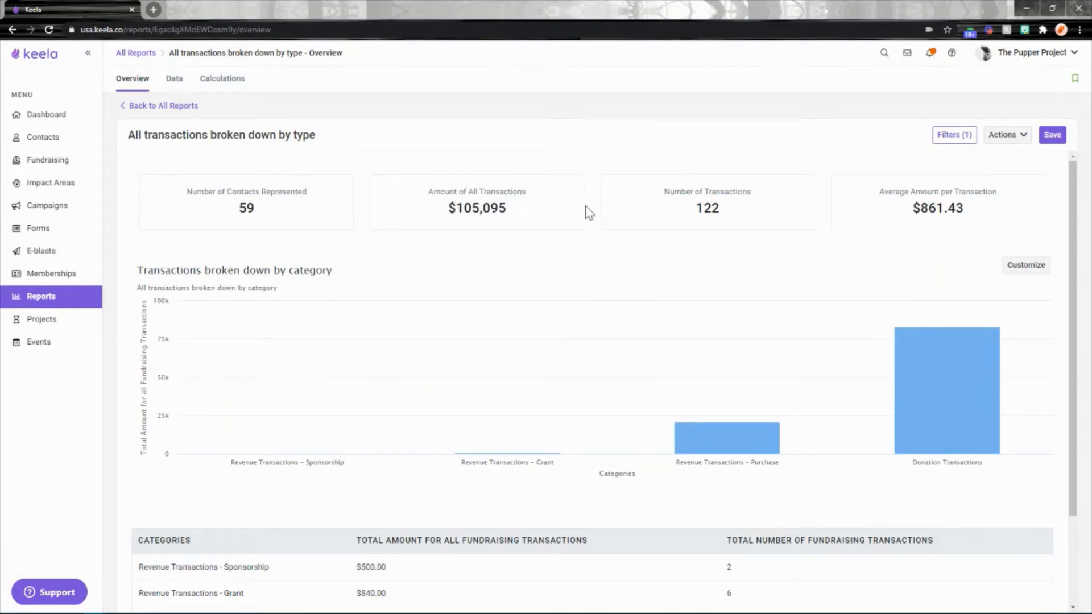
# - Save the filtered report under the name "Donations & Revenues - 2020"
pyautogui.click(1052, 135)
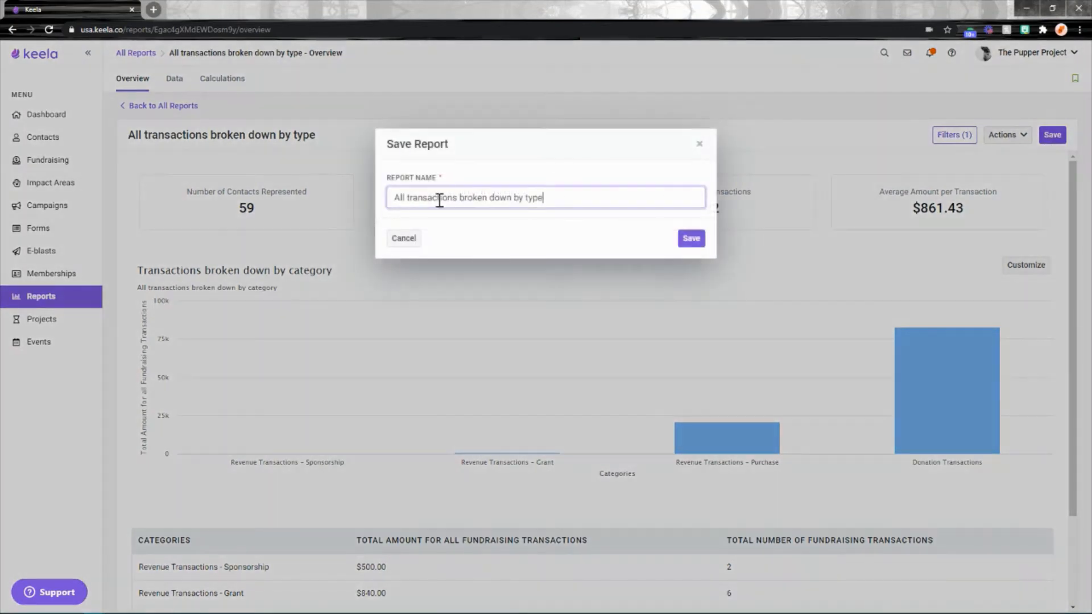
pyautogui.moveTo(563, 197); pyautogui.dragTo(426, 216)
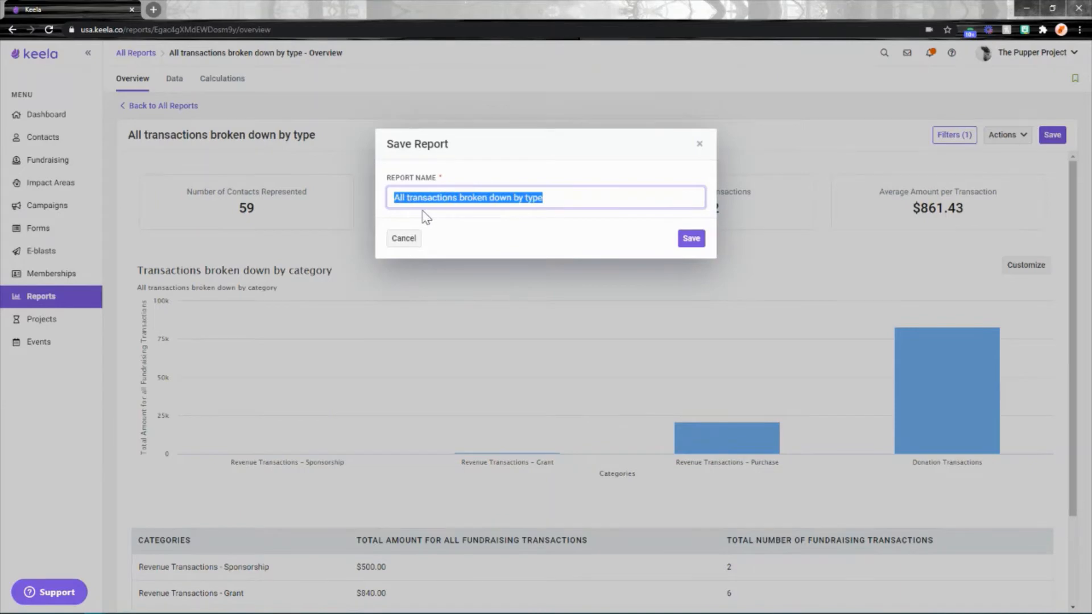
pyautogui.write('Donations & Revenues - 2020')
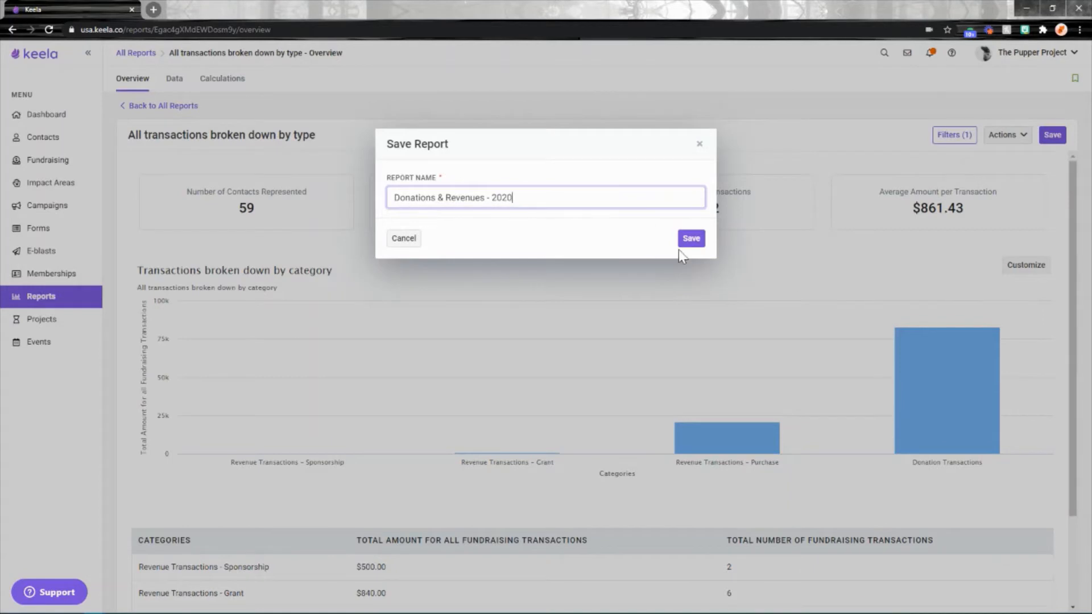
pyautogui.click(683, 244)
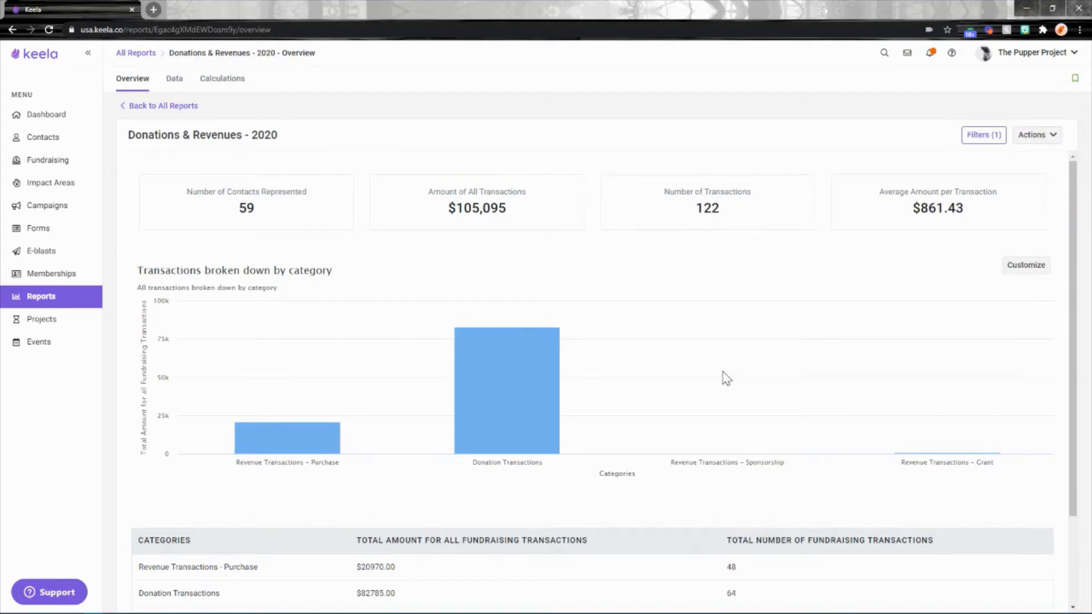
# - Examine the saved report's title and its transactions-by-category chart, and return to the list of all reports
pyautogui.scroll(-2, 723, 377)
pyautogui.scroll(2, 734, 367)
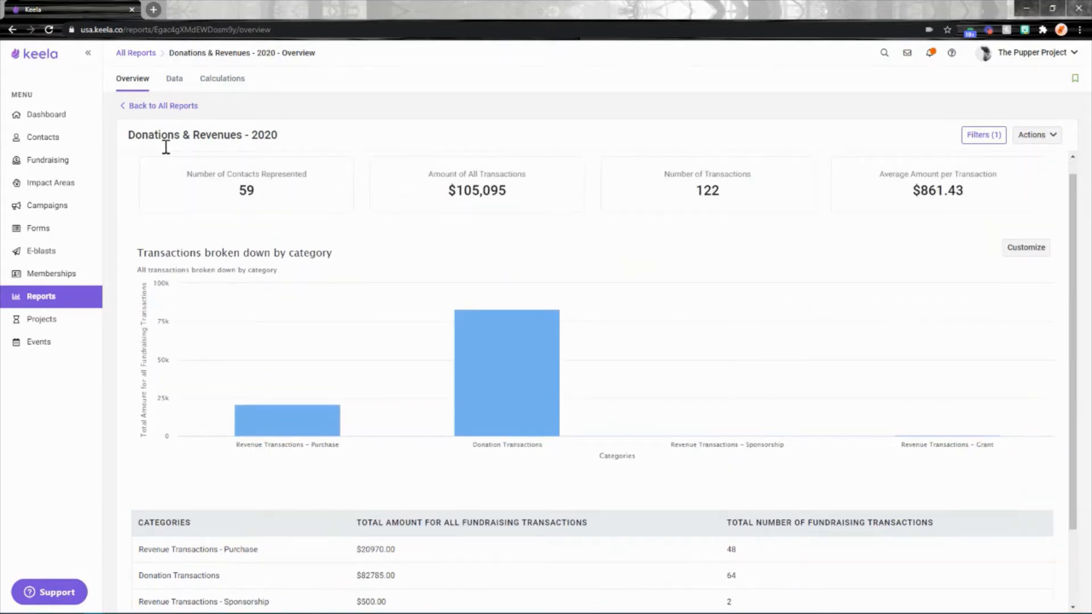
pyautogui.moveTo(181, 134); pyautogui.dragTo(128, 135)
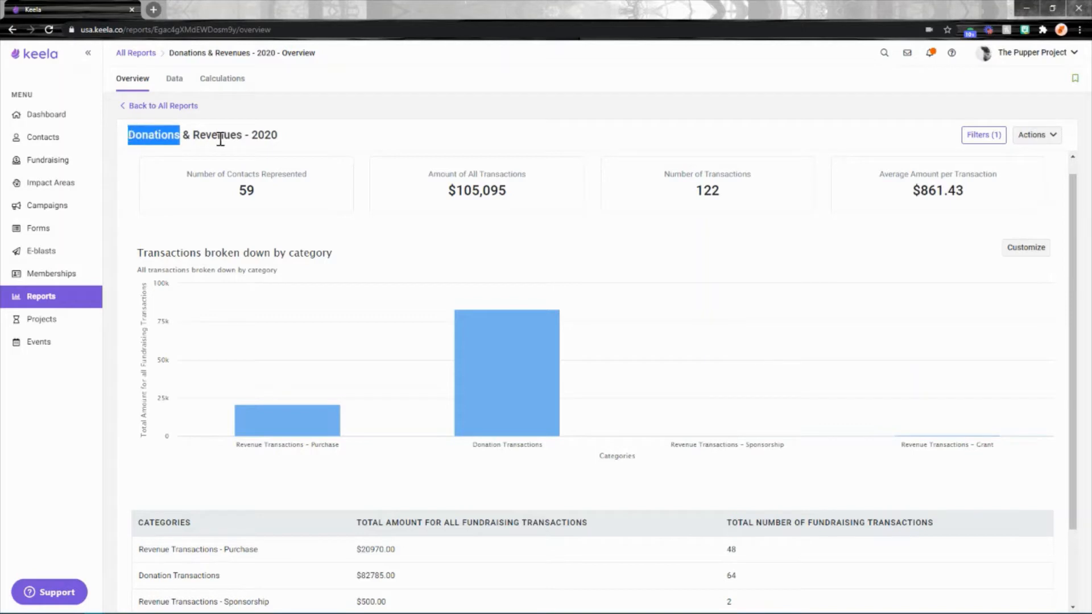
pyautogui.moveTo(246, 135); pyautogui.dragTo(199, 136)
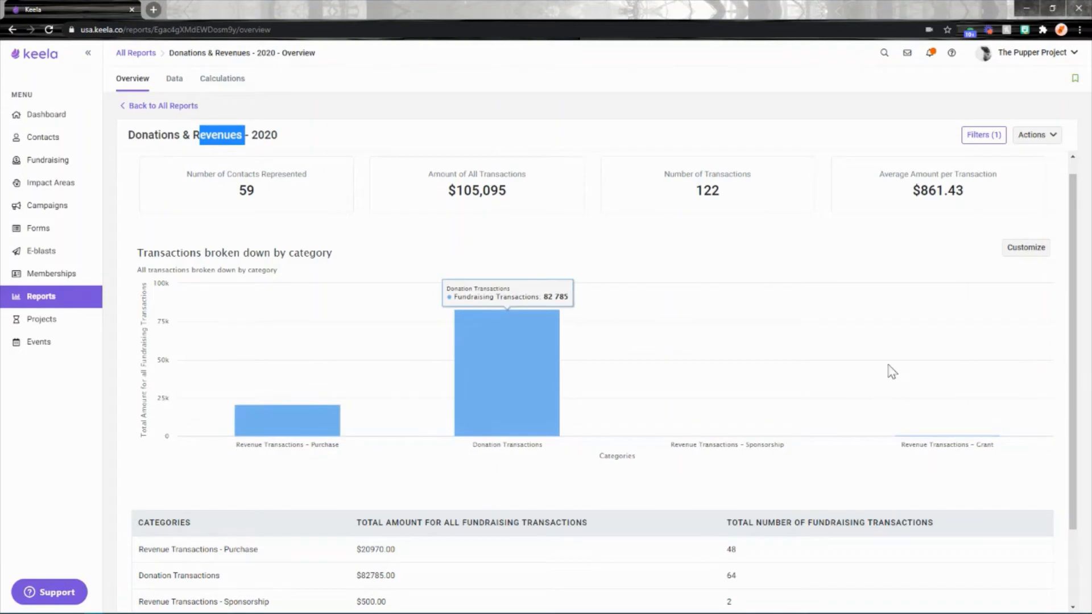
pyautogui.moveTo(527, 374)
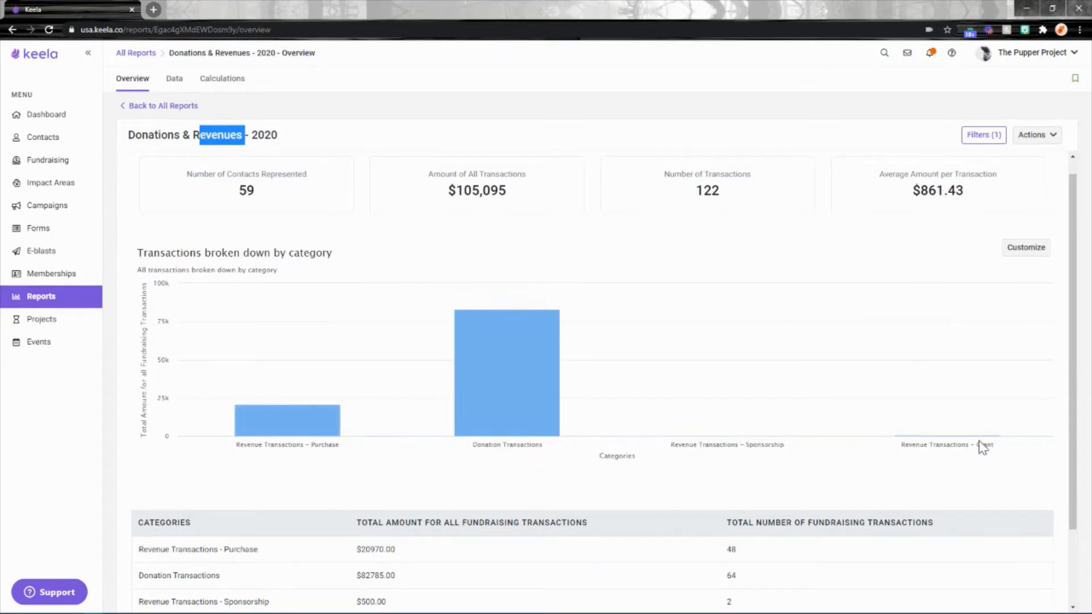
pyautogui.moveTo(978, 441)
pyautogui.click(730, 492)
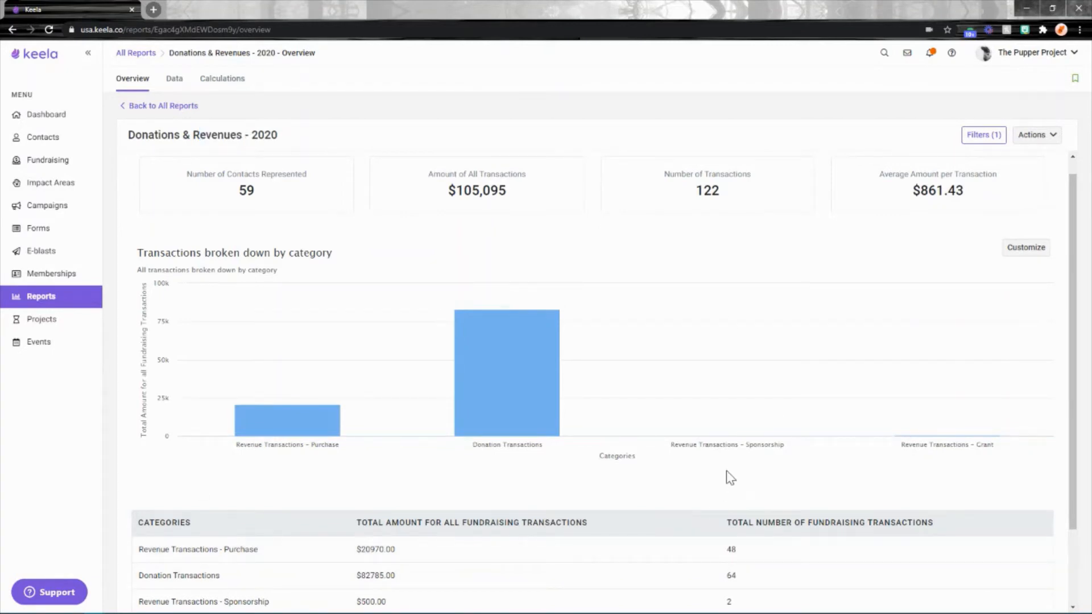
pyautogui.click(174, 107)
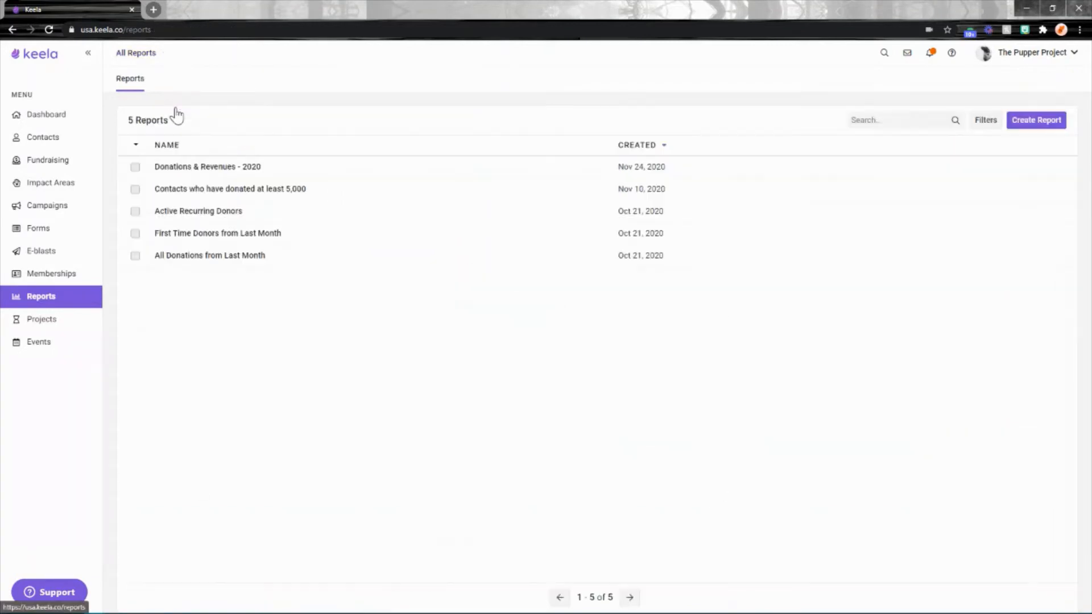
pyautogui.click(1044, 121)
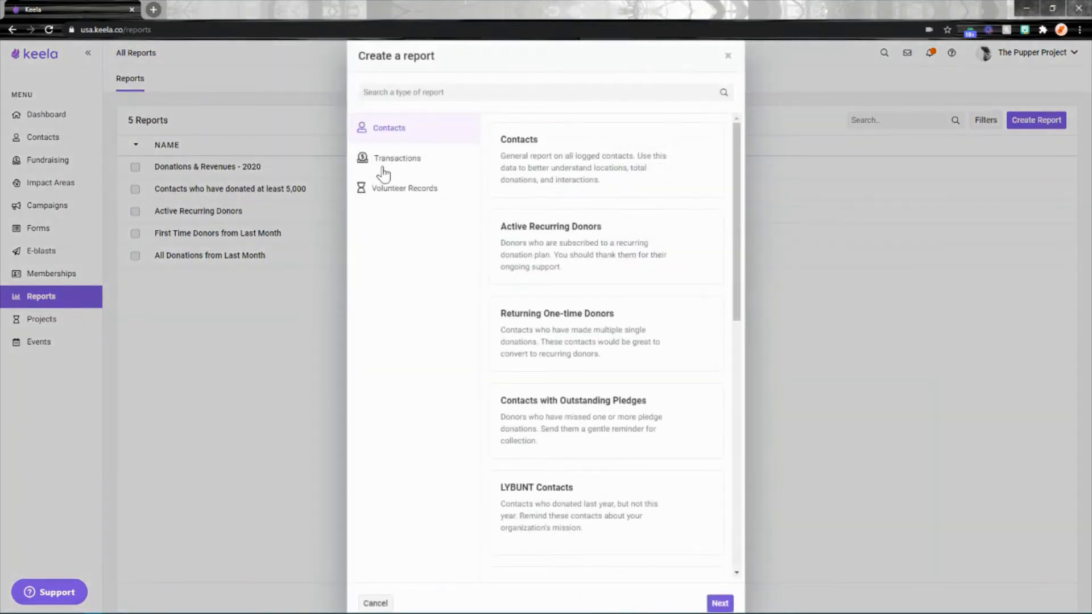
pyautogui.click(382, 172)
pyautogui.click(603, 182)
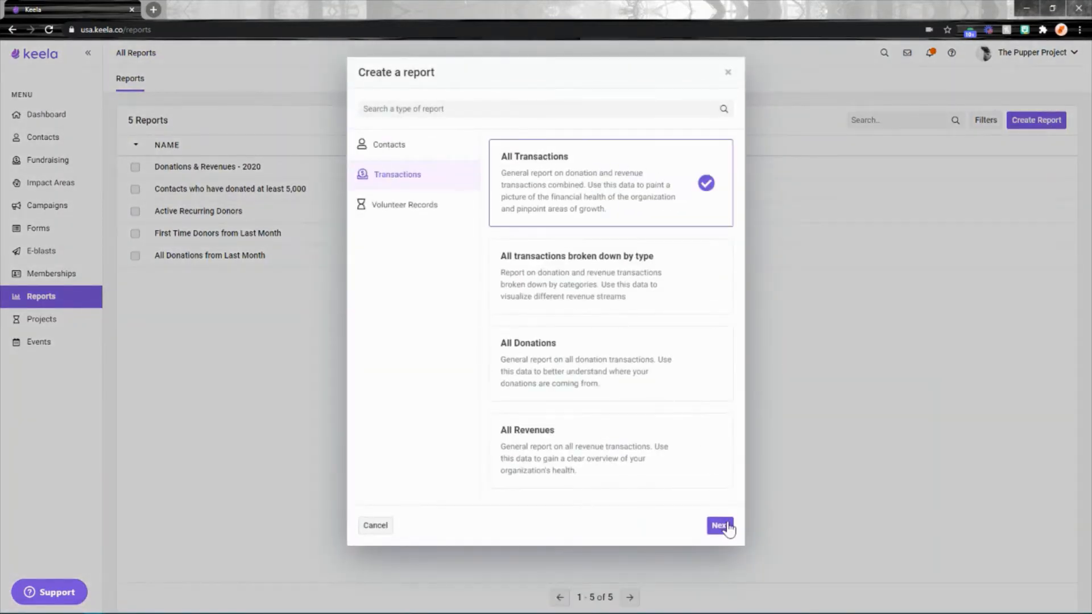
pyautogui.click(722, 524)
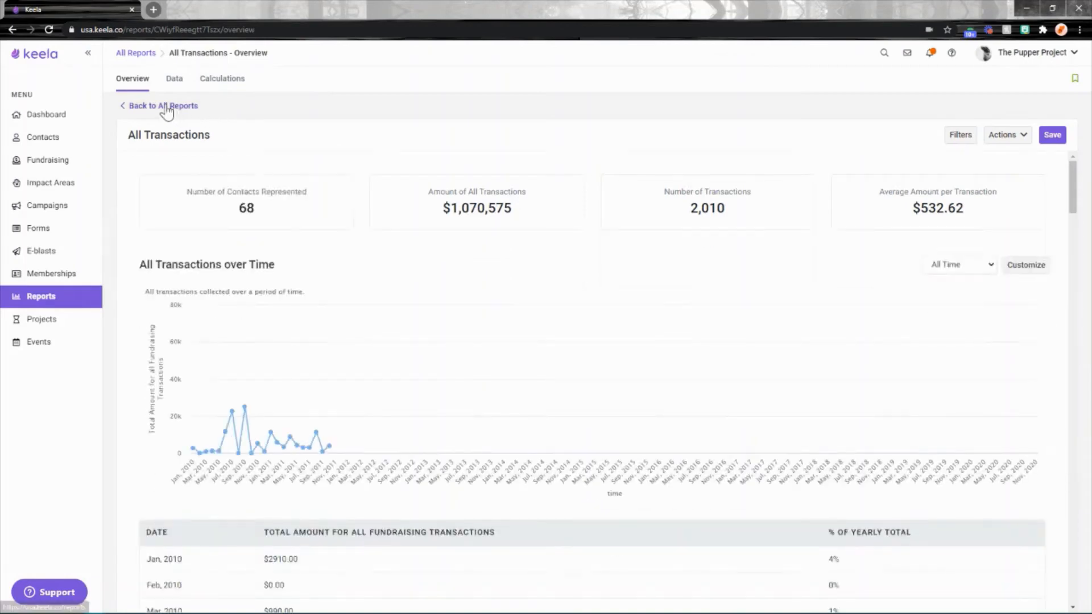
pyautogui.click(171, 106)
pyautogui.click(506, 354)
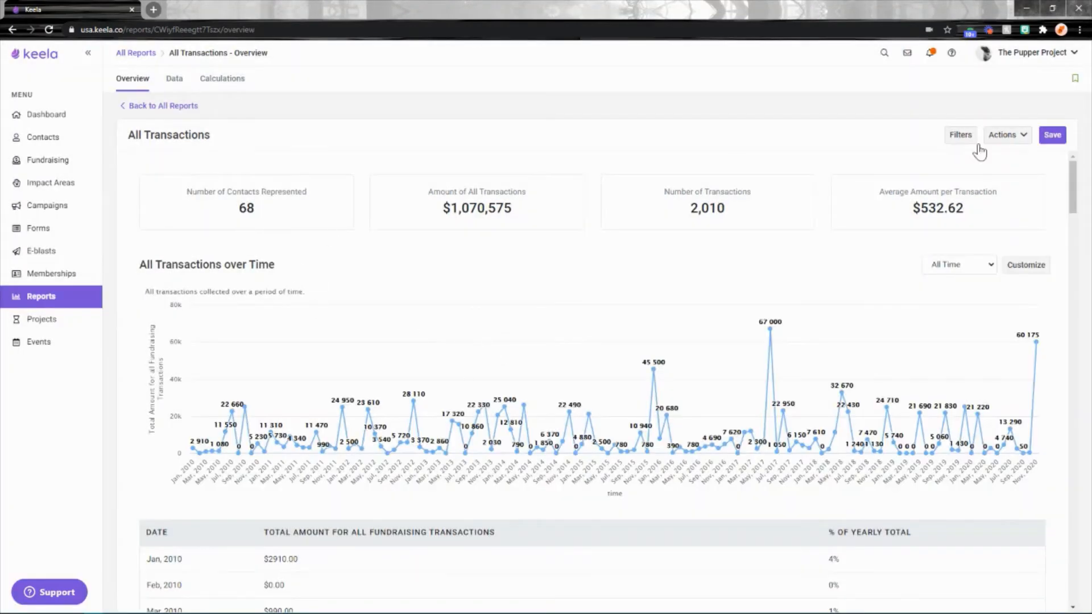
pyautogui.click(160, 107)
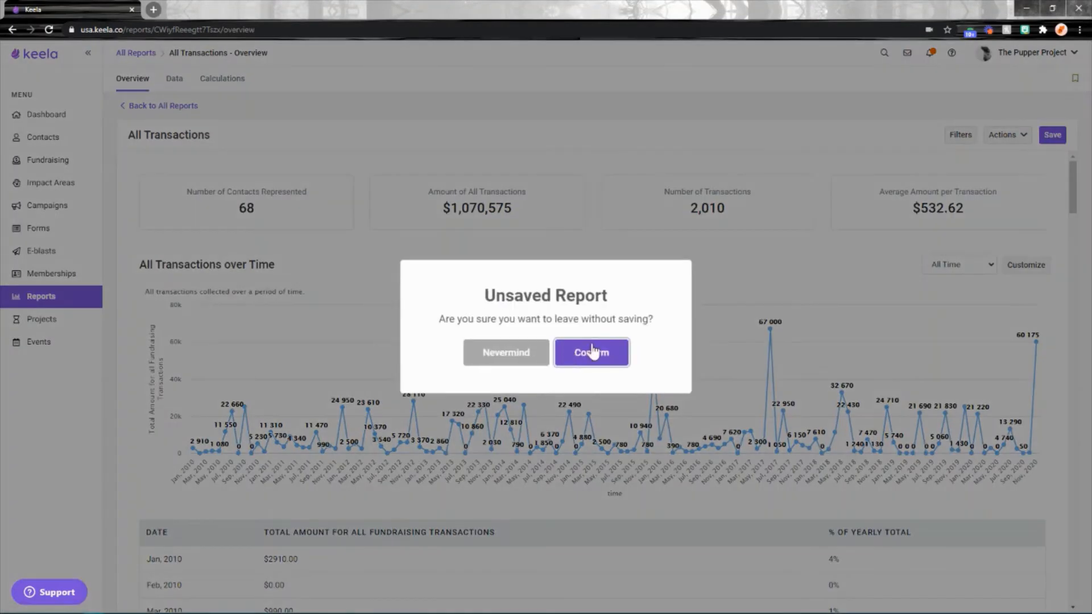
pyautogui.click(597, 353)
# - Create a new report of the All Donations type from the Transactions category
pyautogui.click(1037, 120)
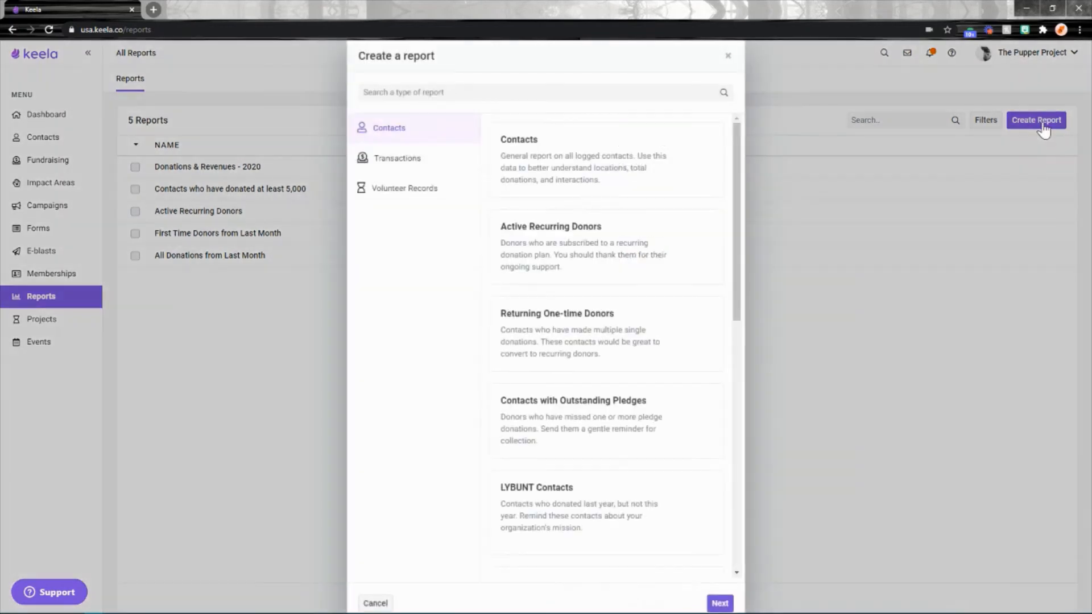
pyautogui.click(391, 160)
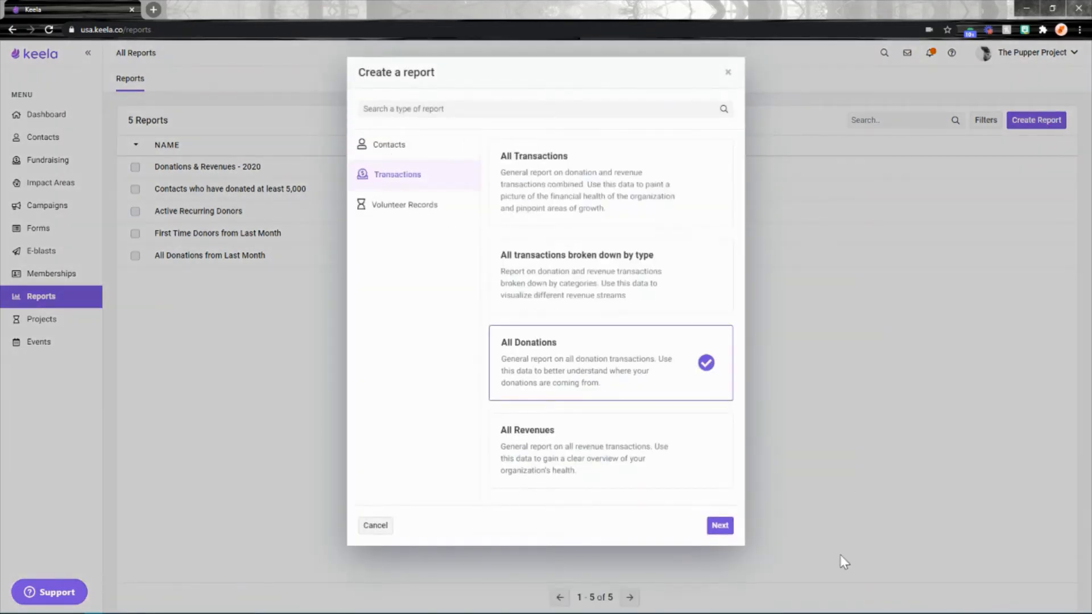
pyautogui.click(721, 528)
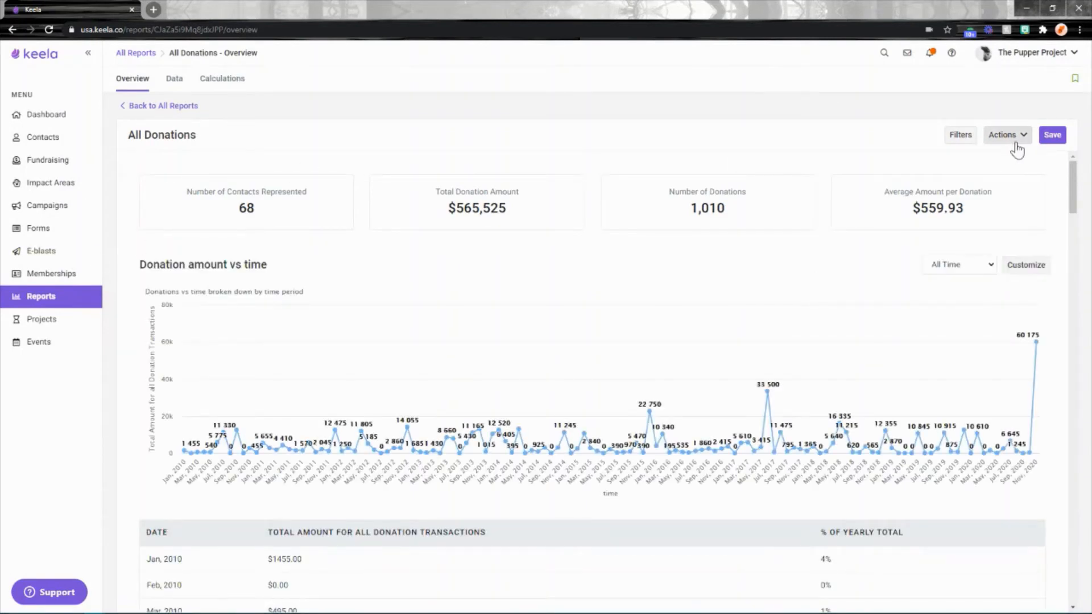
# - Add a Date Received filter from the Donation Transactions group to the All Donations report
pyautogui.click(959, 137)
pyautogui.click(490, 101)
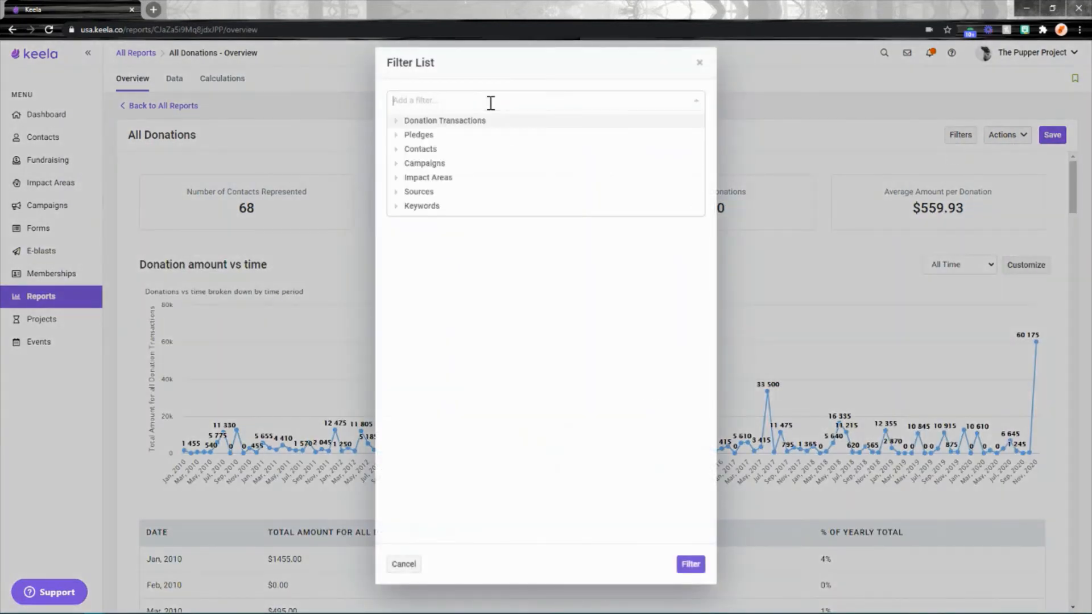
pyautogui.click(458, 122)
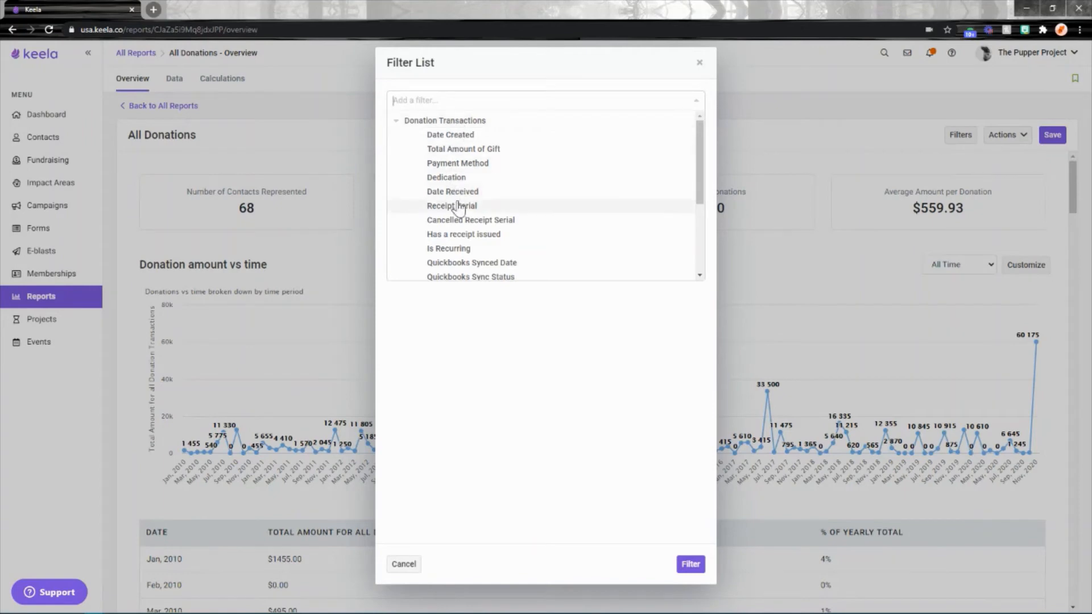
pyautogui.write('date')
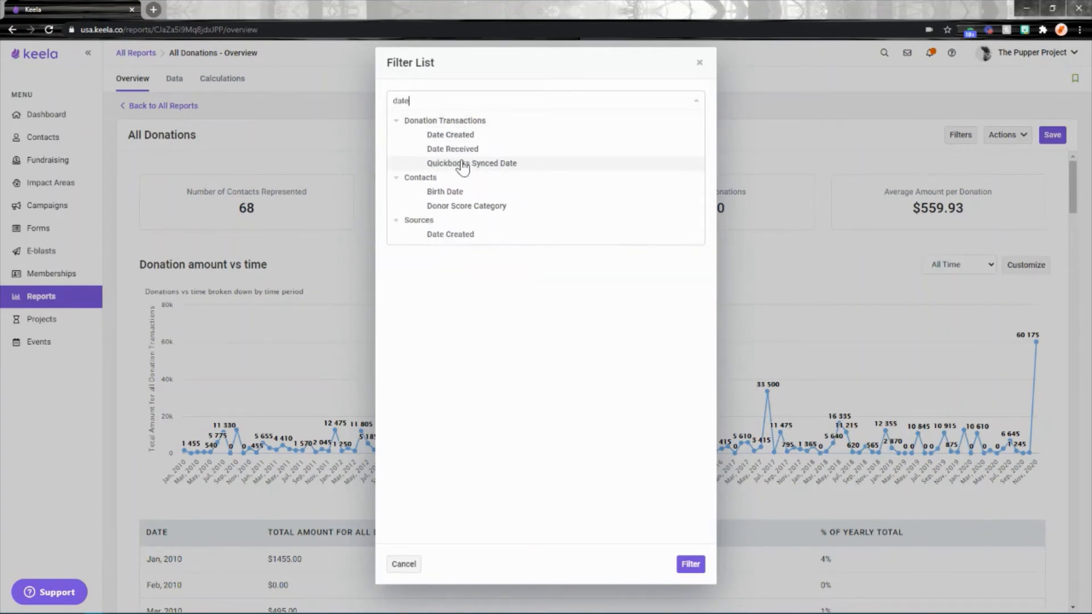
pyautogui.click(464, 149)
# - Set the Date Received filter condition to "Is between" with Jan 1, 2019 as the start date
pyautogui.click(467, 145)
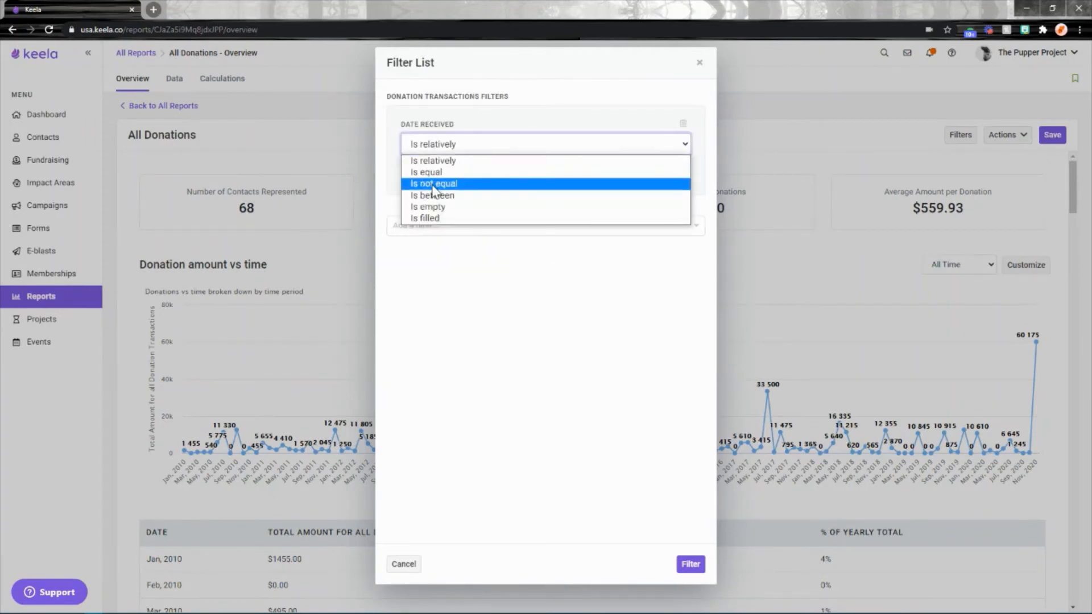
pyautogui.click(438, 195)
pyautogui.click(442, 170)
pyautogui.click(500, 199)
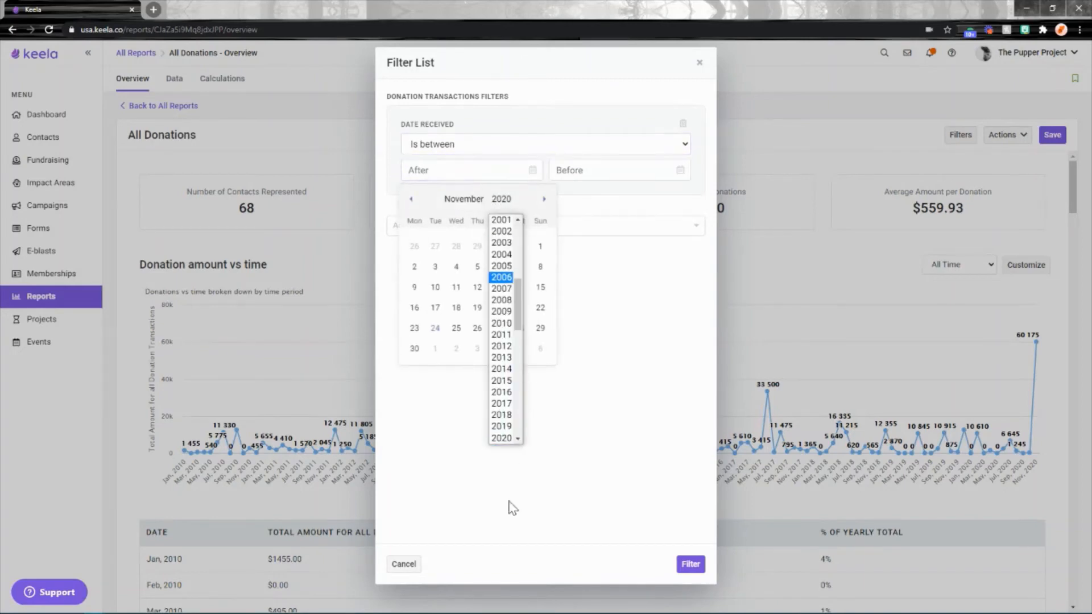
pyautogui.scroll(-2, 502, 341)
pyautogui.click(503, 405)
pyautogui.click(470, 200)
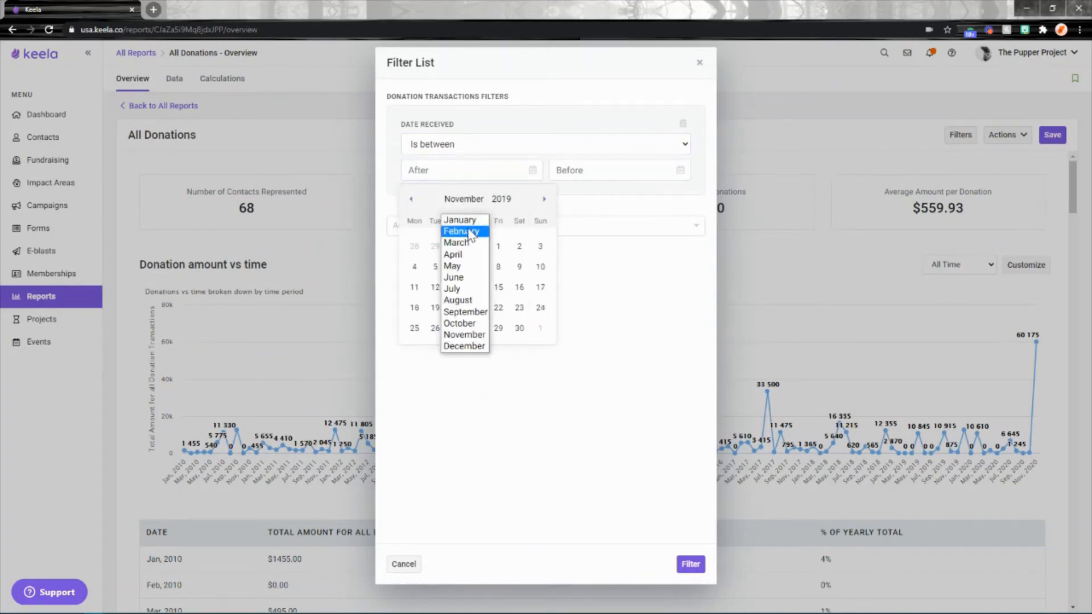
pyautogui.click(462, 216)
pyautogui.click(435, 246)
# - Set the end date of the Date Received filter to Dec 31, 2019 and apply the filter to the report
pyautogui.click(595, 172)
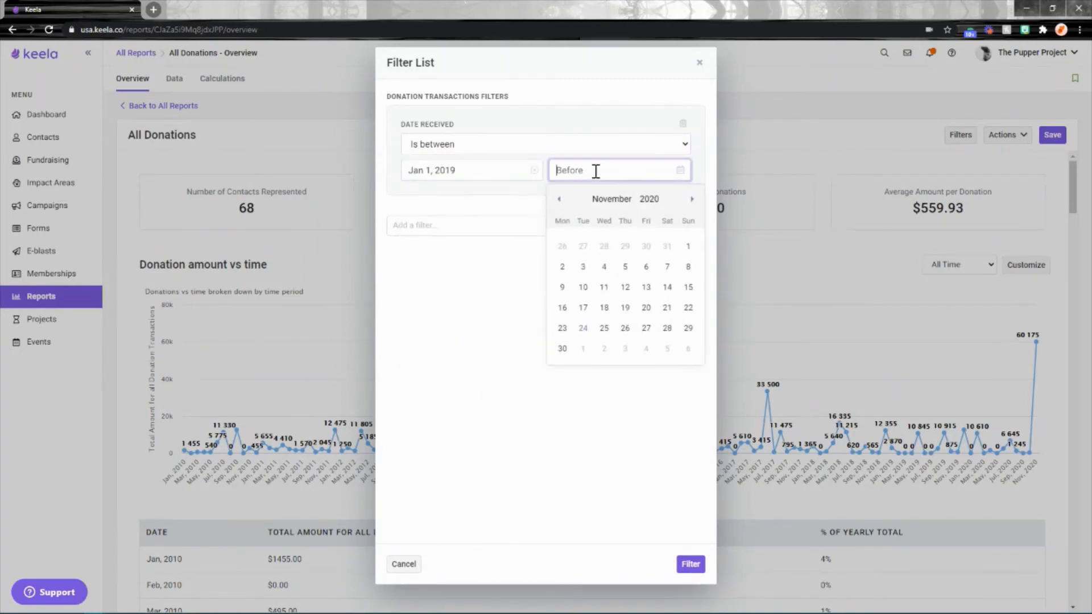
pyautogui.click(649, 199)
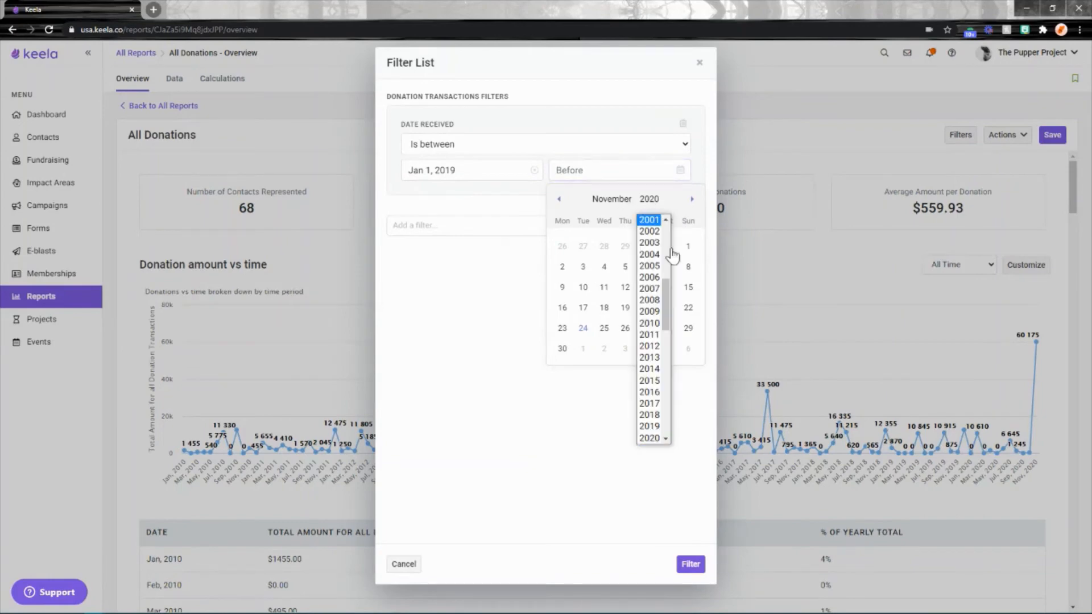
pyautogui.click(650, 426)
pyautogui.click(692, 199)
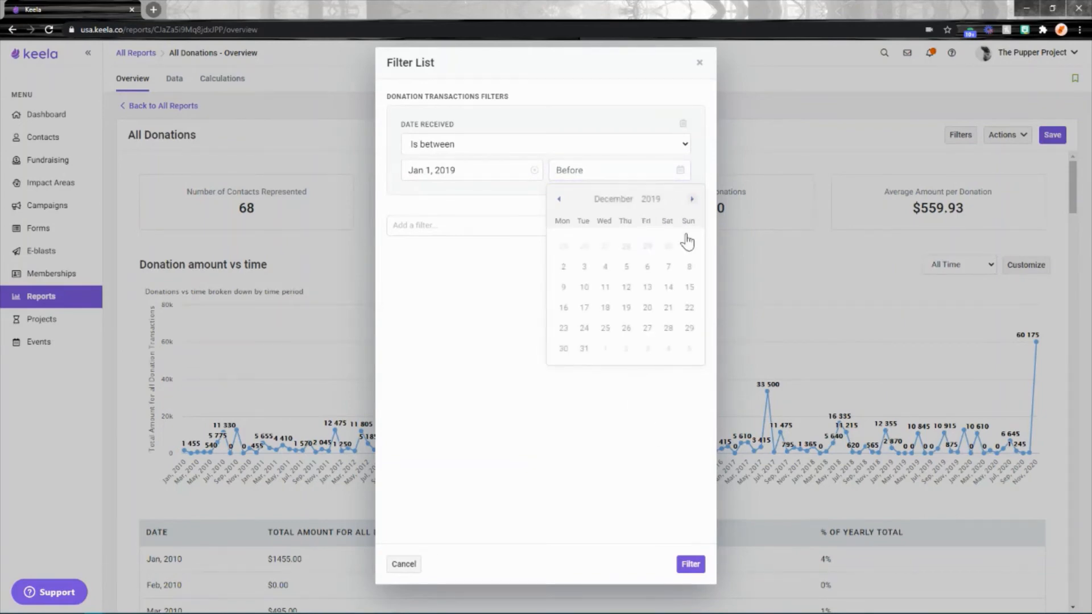
pyautogui.click(583, 349)
pyautogui.click(456, 353)
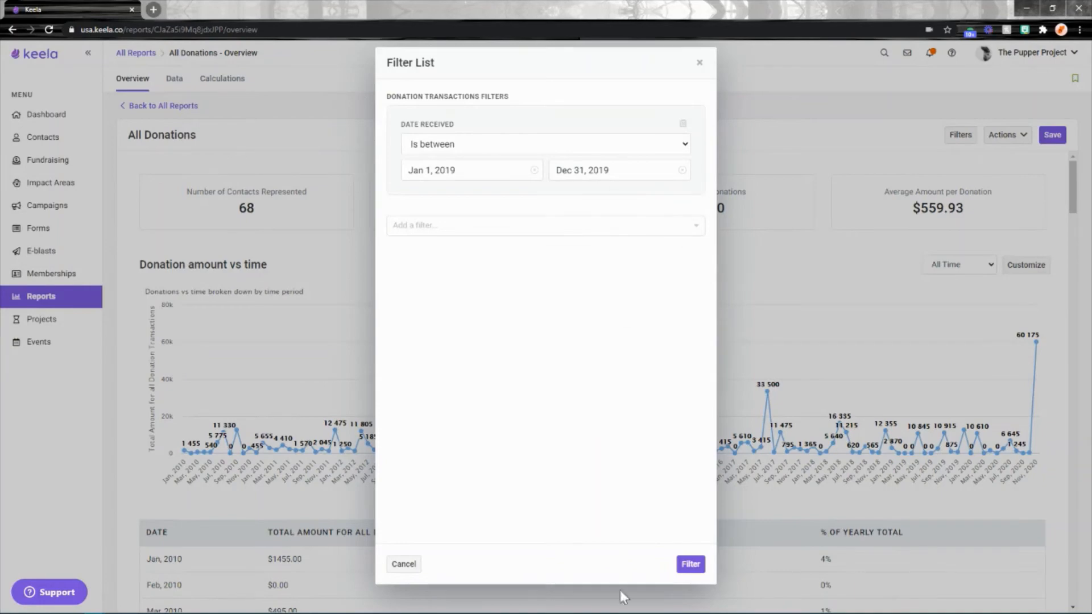
pyautogui.click(693, 562)
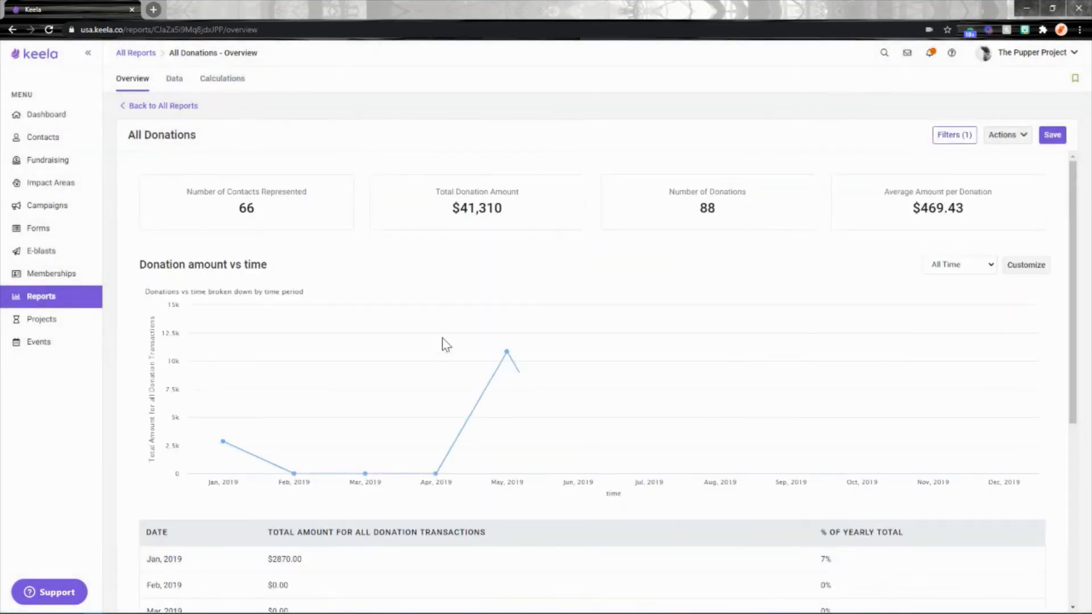
# - Review the Donation amount vs time chart and change its chart type to Campaigns
pyautogui.moveTo(268, 265); pyautogui.dragTo(144, 265)
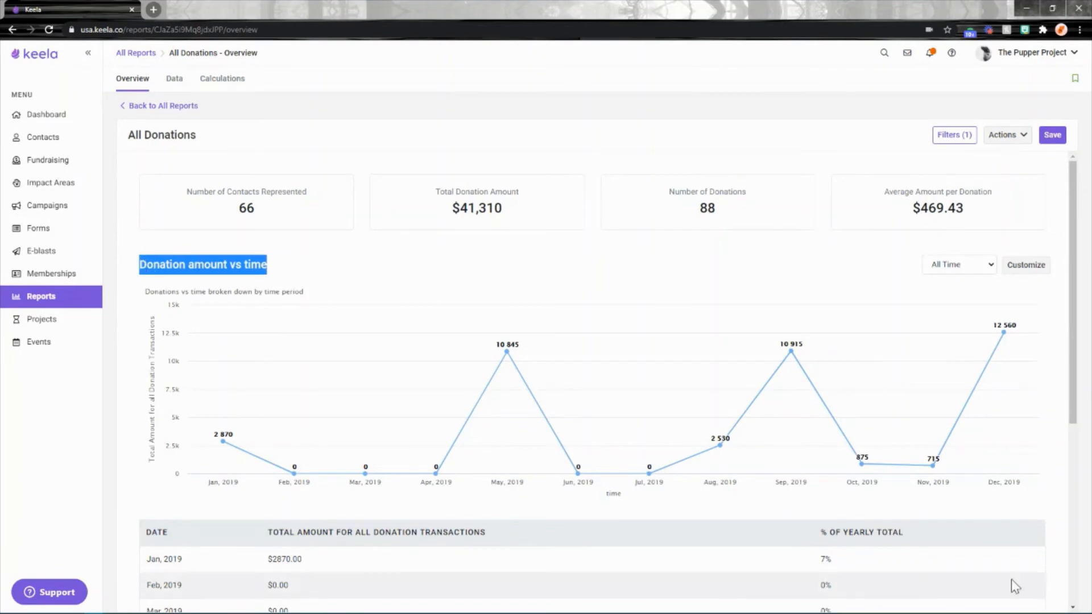
pyautogui.click(681, 278)
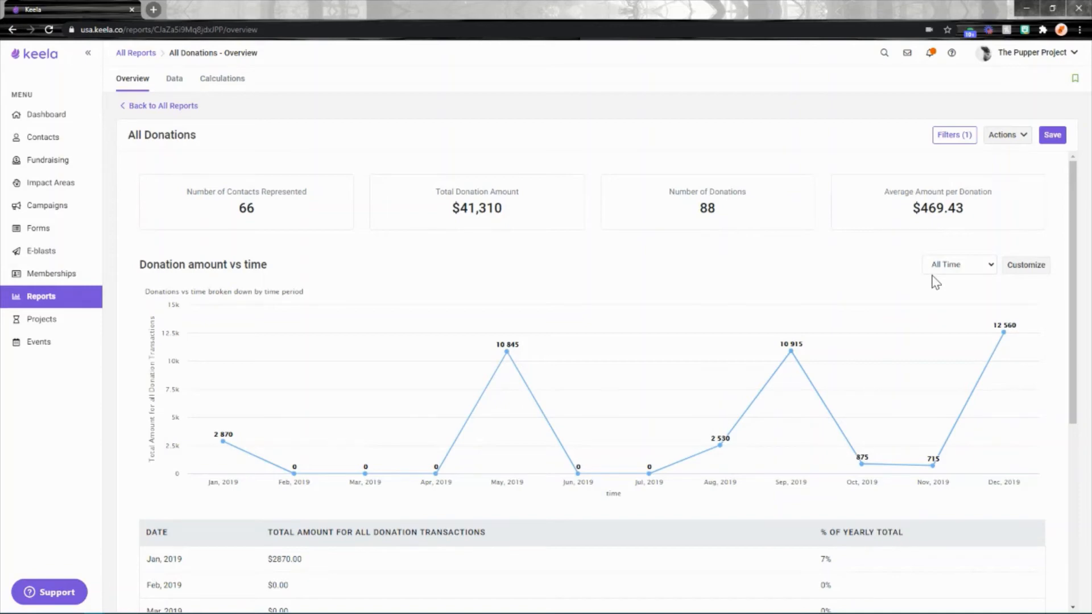
pyautogui.scroll(-4, 848, 313)
pyautogui.scroll(4, 822, 383)
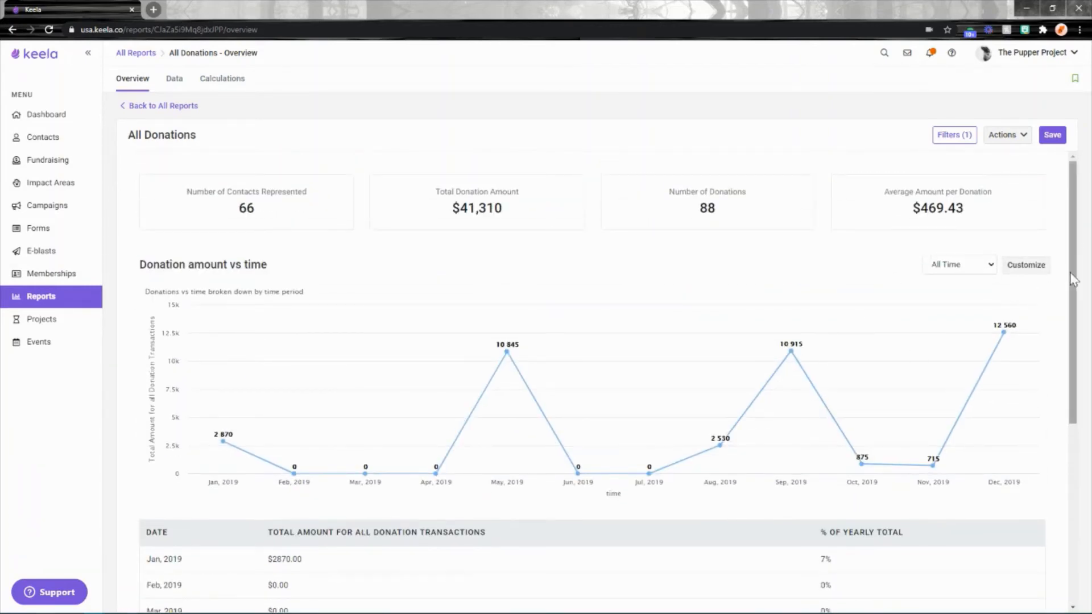
pyautogui.click(1030, 267)
pyautogui.click(493, 192)
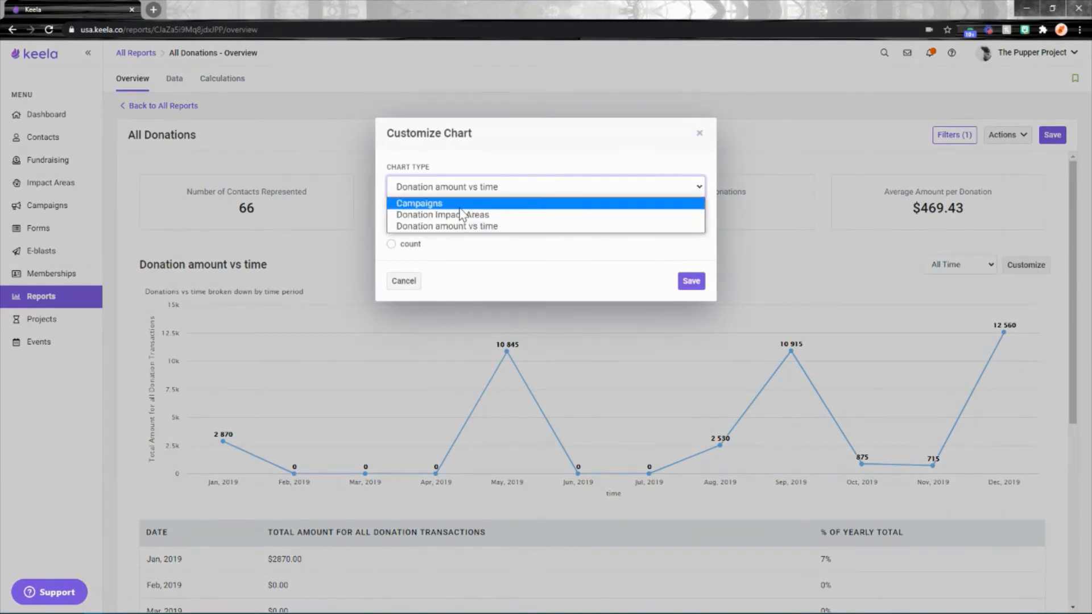
pyautogui.click(458, 207)
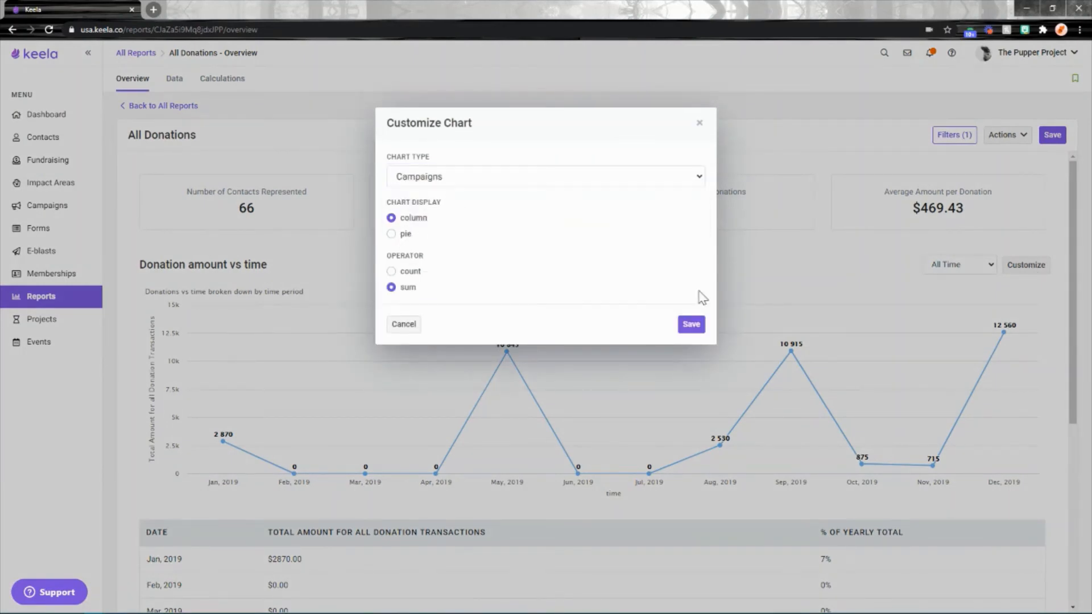
pyautogui.click(690, 326)
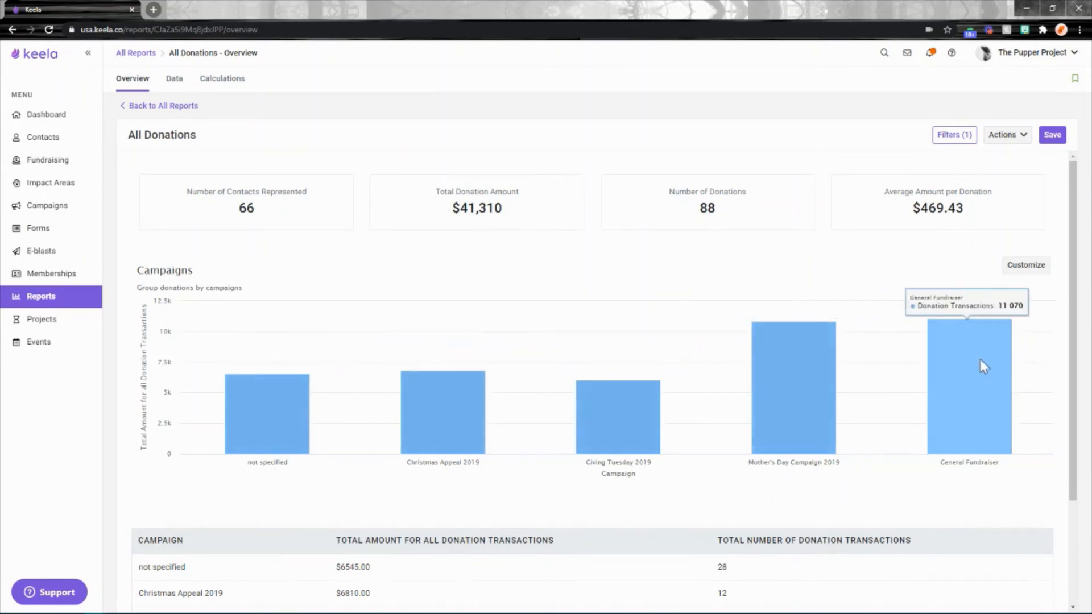
# - Examine the donation totals and transaction counts per campaign in the column chart and the table below it
pyautogui.scroll(-1, 973, 399)
pyautogui.scroll(-1, 969, 418)
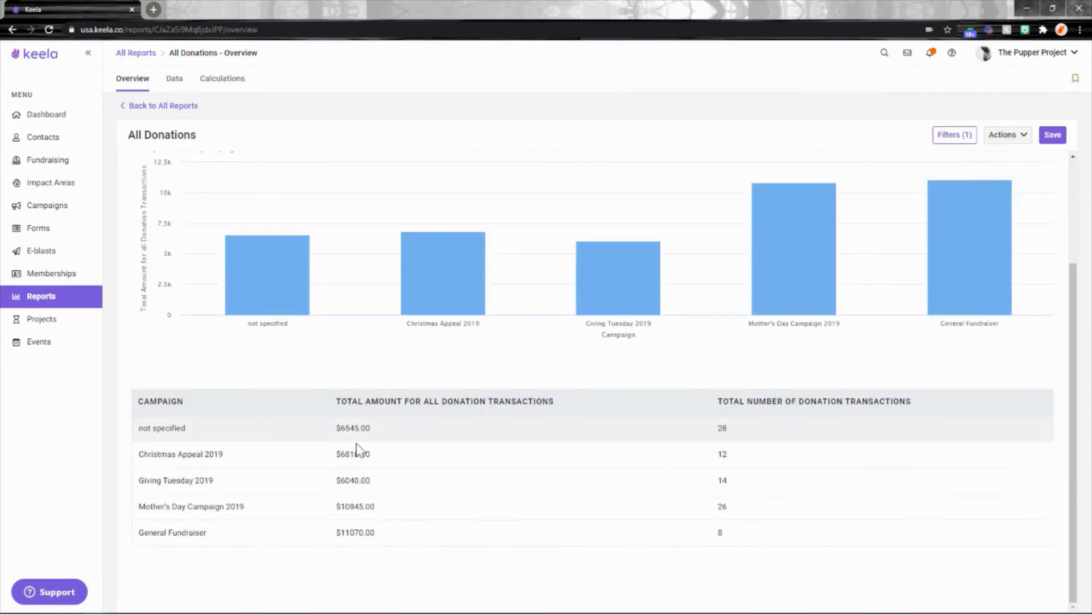
pyautogui.scroll(2, 594, 580)
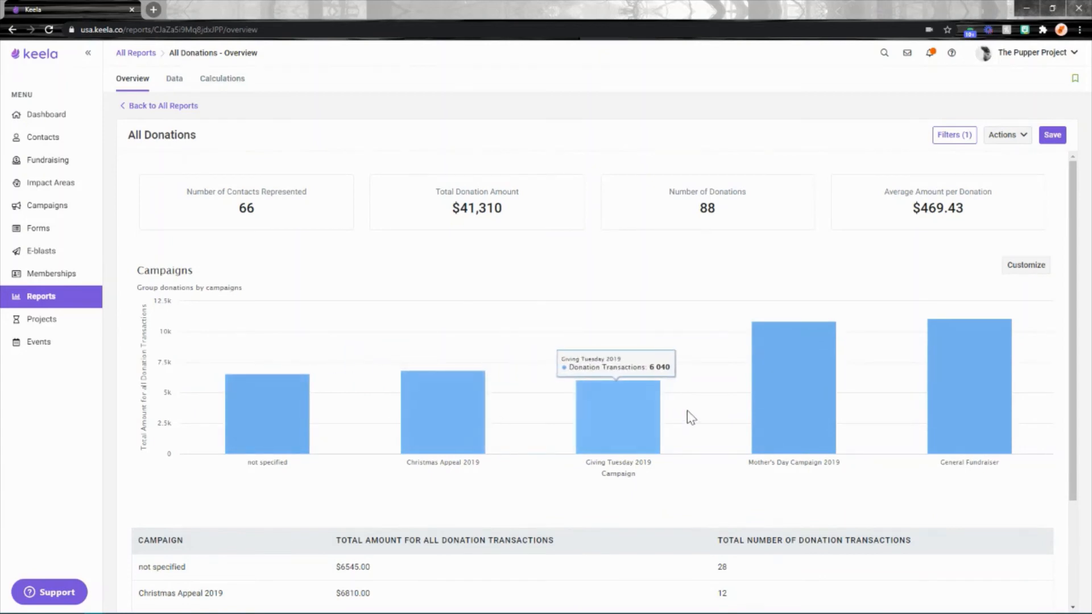
pyautogui.moveTo(966, 393)
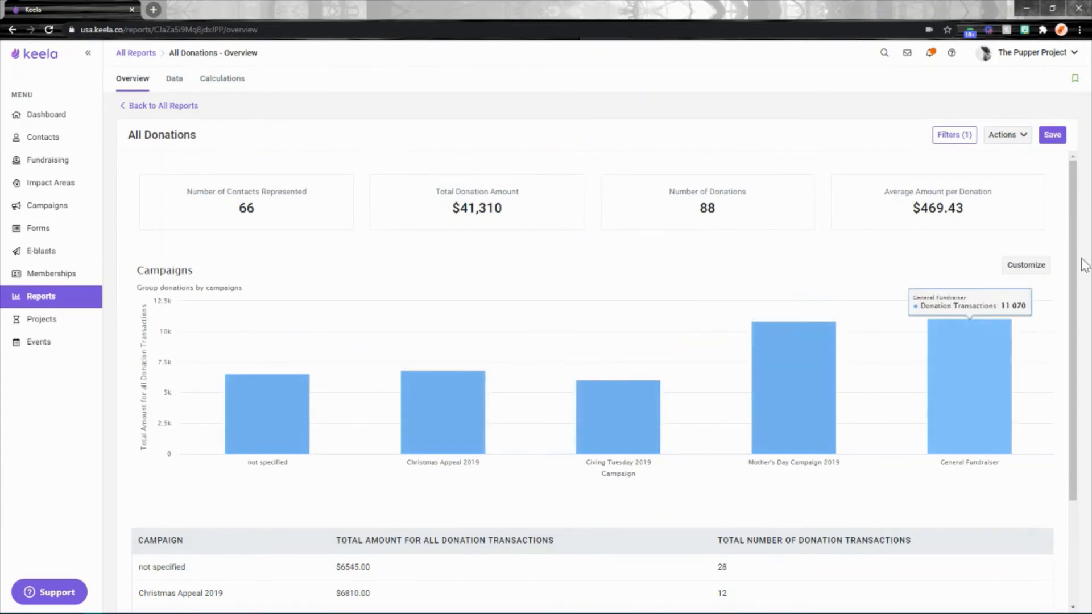
pyautogui.moveTo(749, 370)
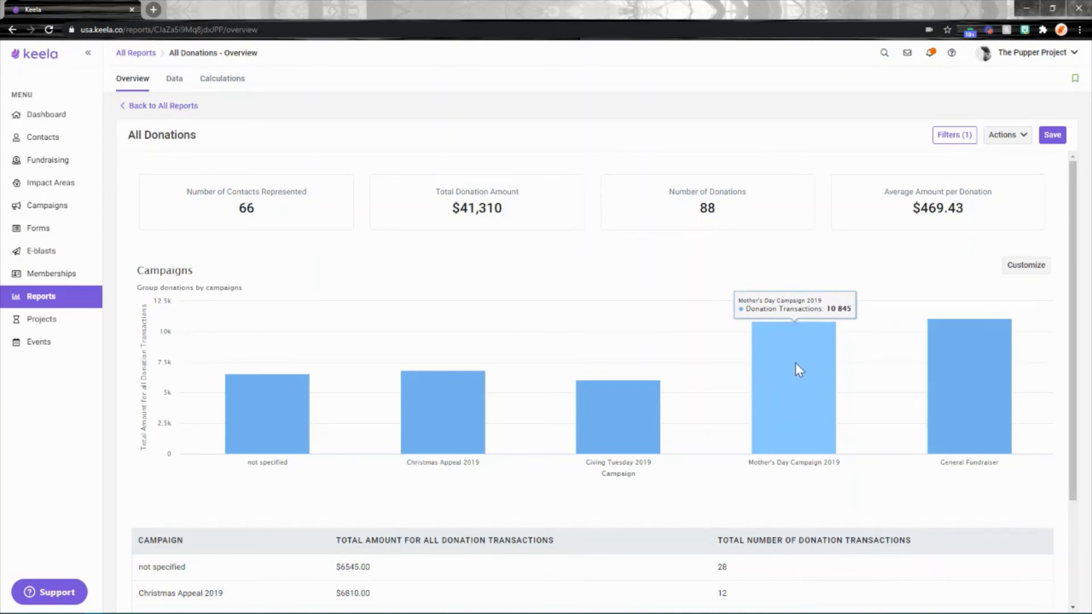
pyautogui.moveTo(586, 482)
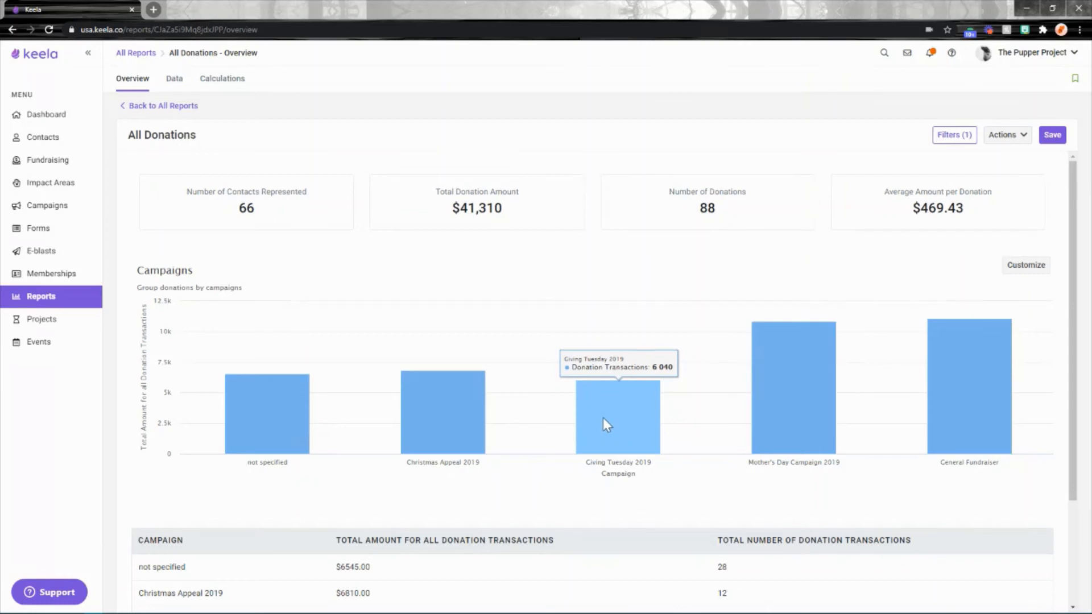
pyautogui.moveTo(839, 369)
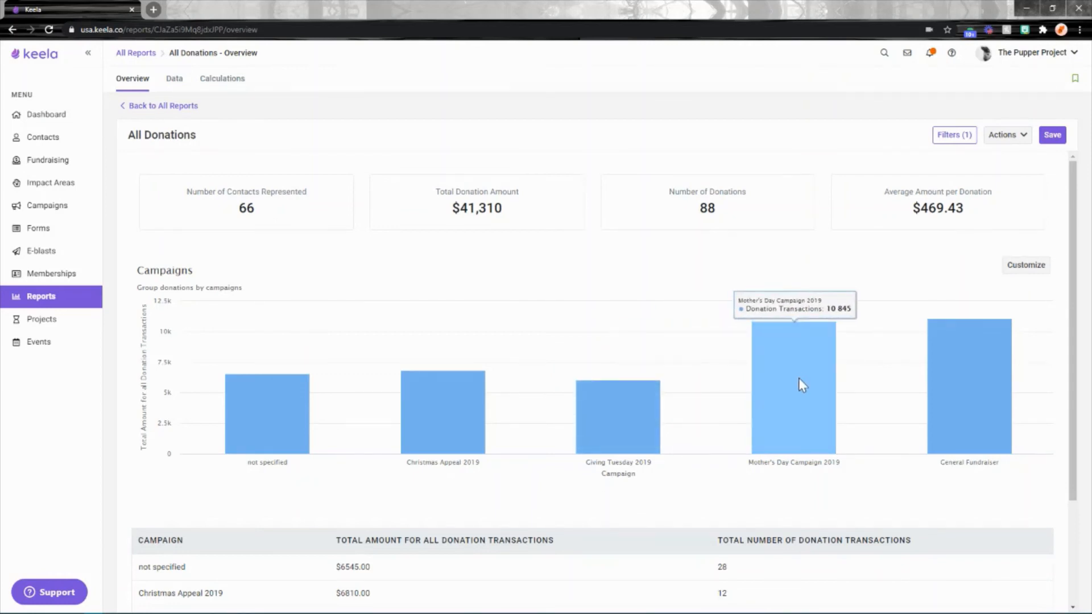
# - Change the chart type to Donation Impact Areas and review the donations per impact area in the chart and table
pyautogui.click(1038, 267)
pyautogui.click(433, 185)
pyautogui.click(433, 203)
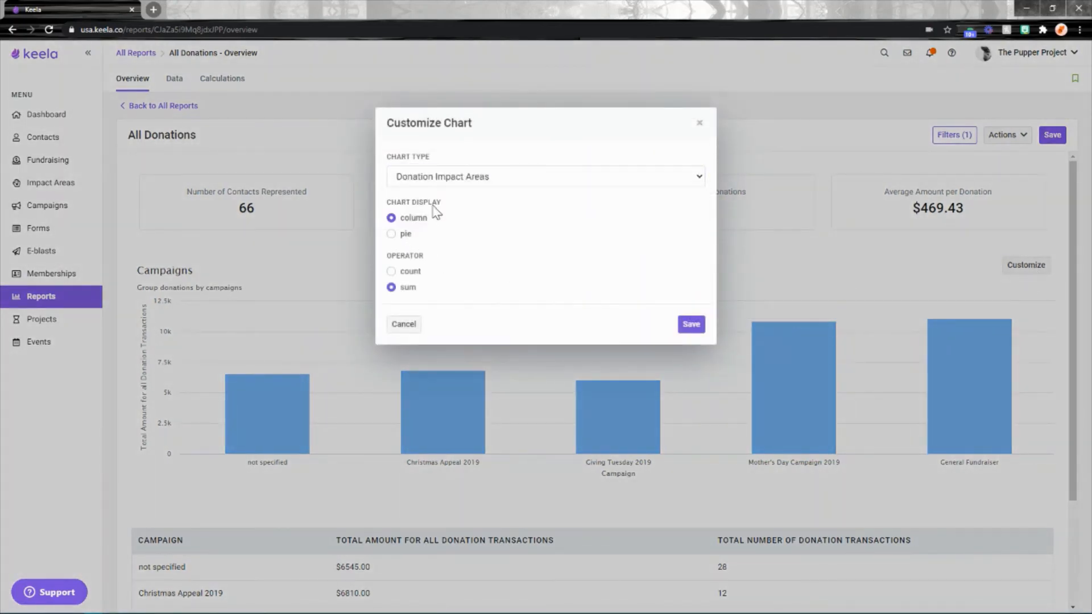
pyautogui.click(692, 324)
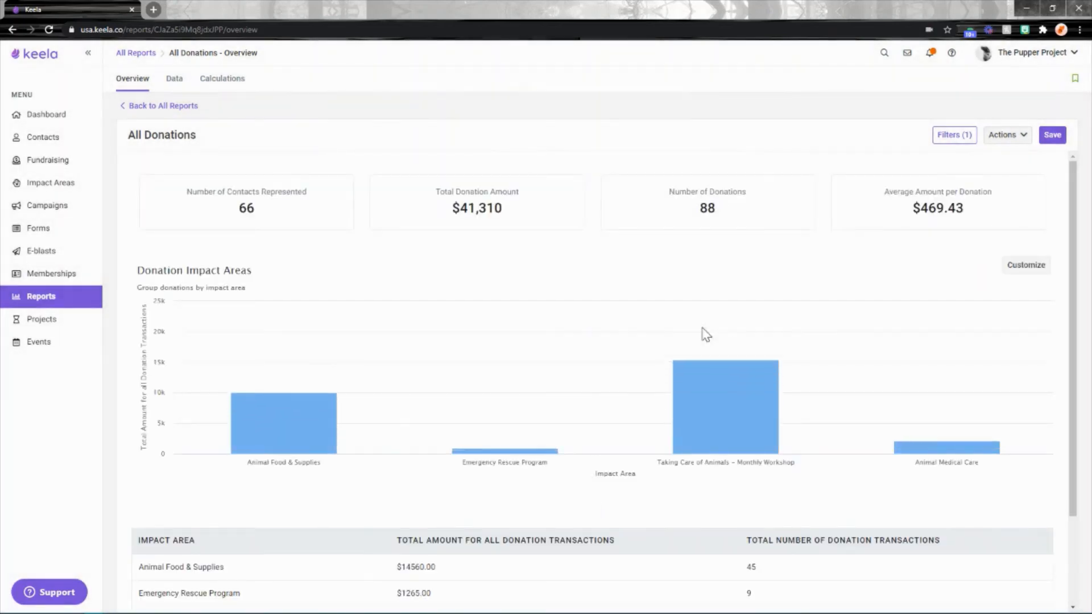
pyautogui.scroll(-2, 640, 367)
pyautogui.scroll(2, 647, 412)
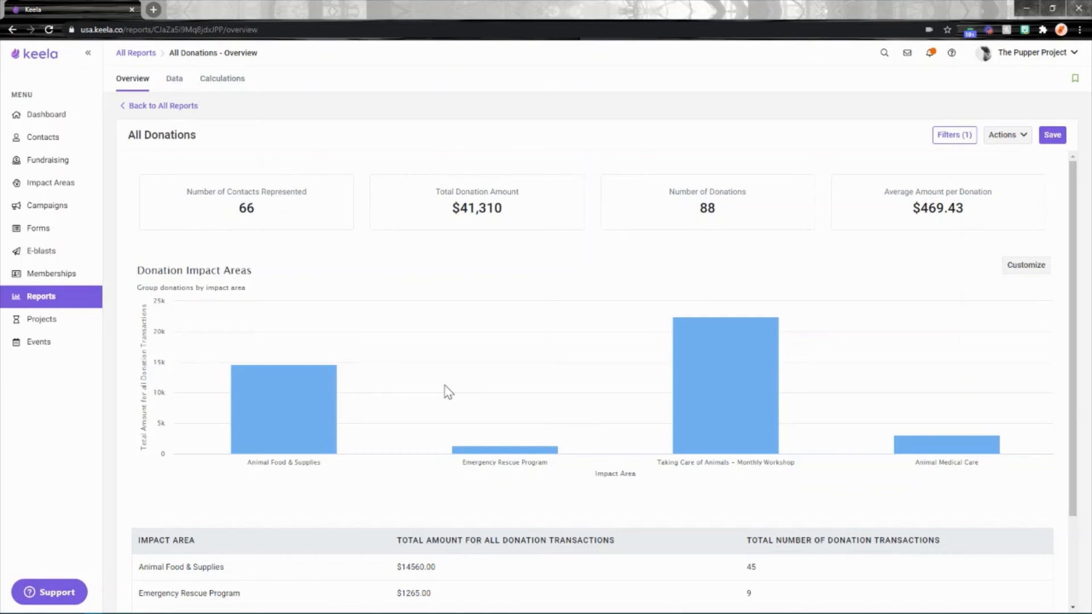
pyautogui.scroll(-2, 449, 392)
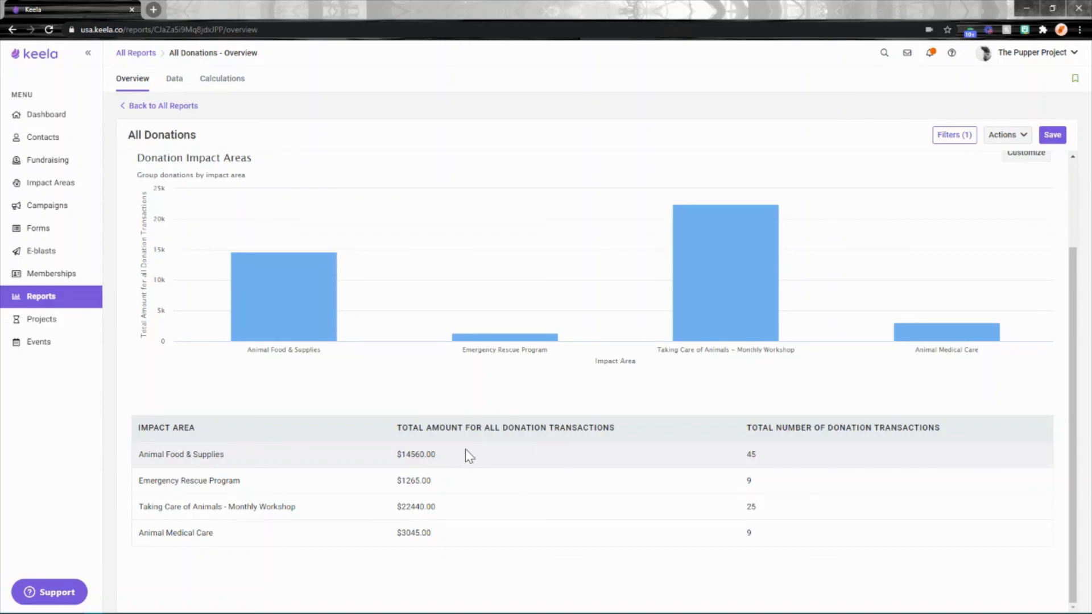
pyautogui.scroll(2, 515, 460)
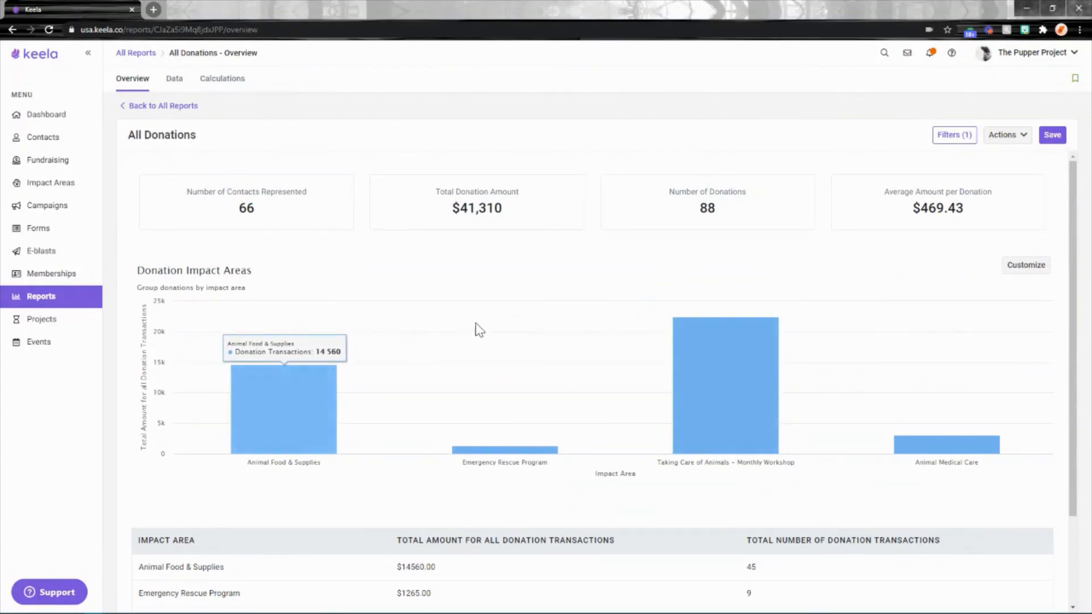
# - Save the report under the name "All Donations - 2019" and return to the list of all reports
pyautogui.click(43, 296)
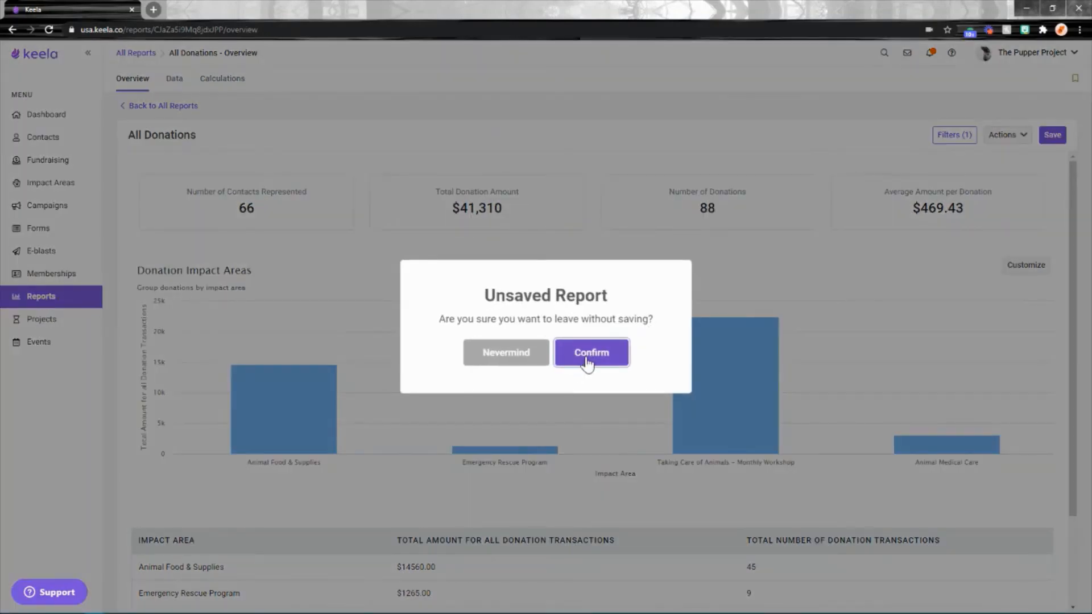
pyautogui.click(588, 363)
pyautogui.click(1053, 137)
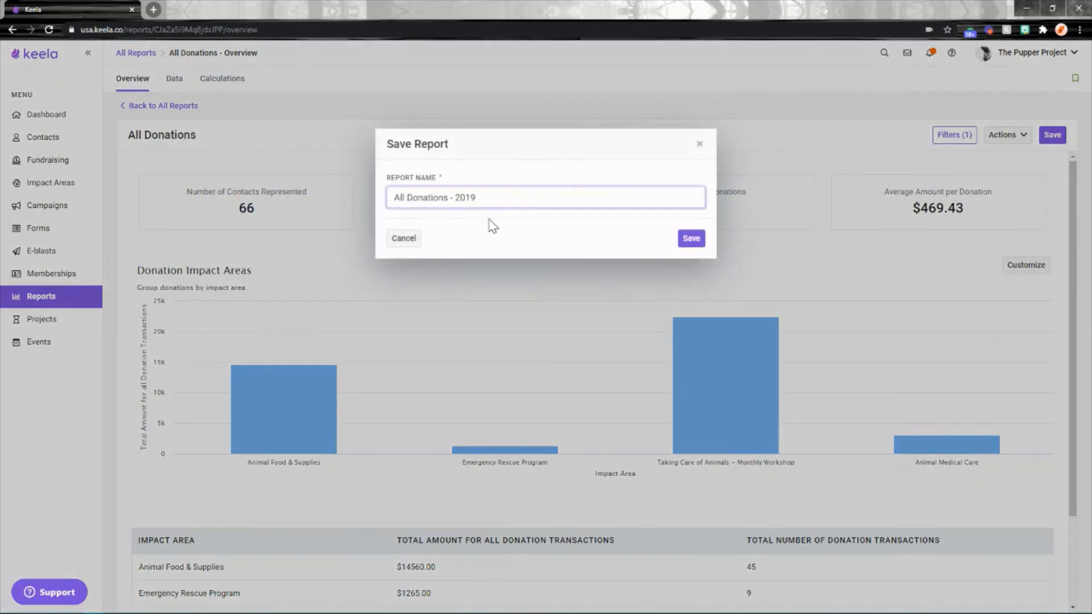
pyautogui.click(691, 238)
pyautogui.click(70, 306)
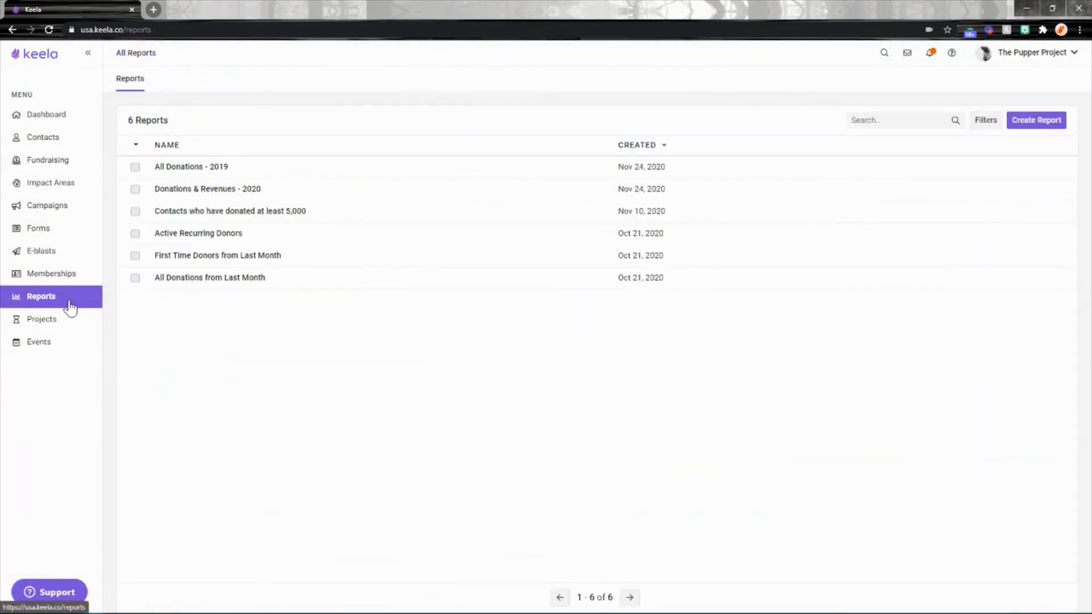